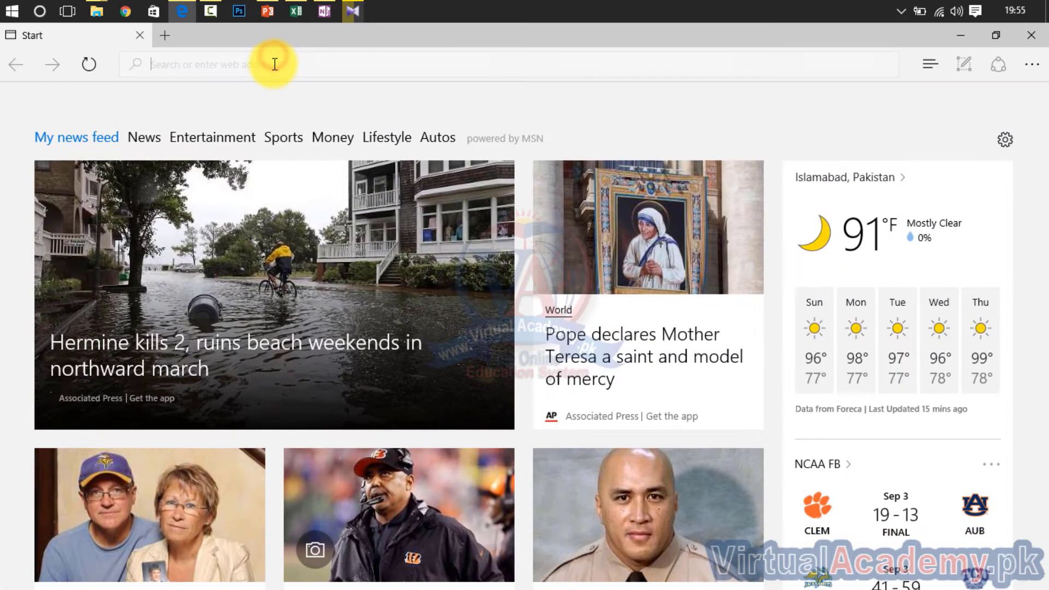
# Open the website 000webhost.com.
pyautogui.click(275, 64)
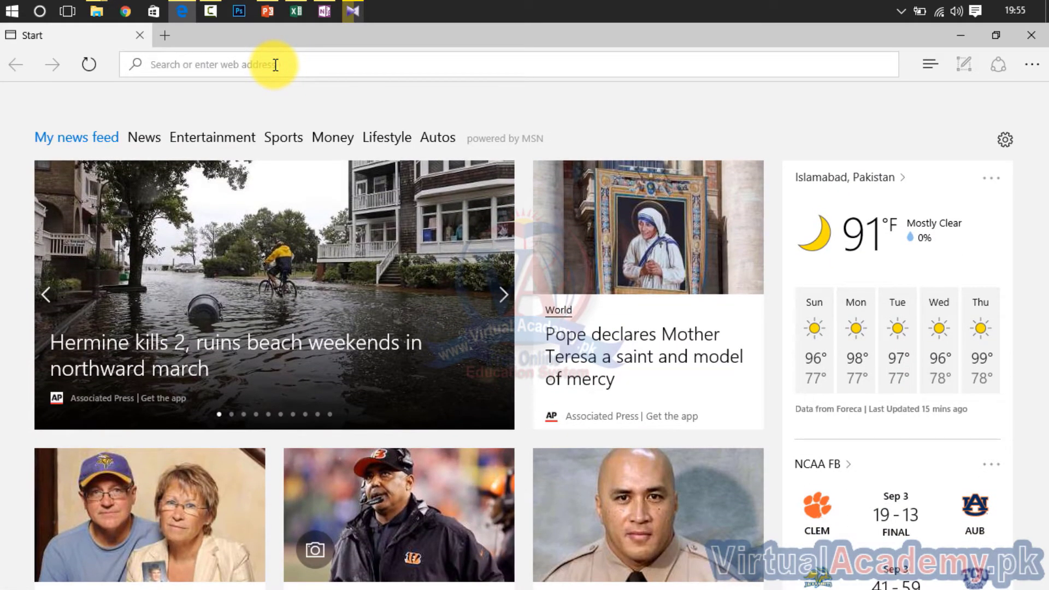
pyautogui.write('new')
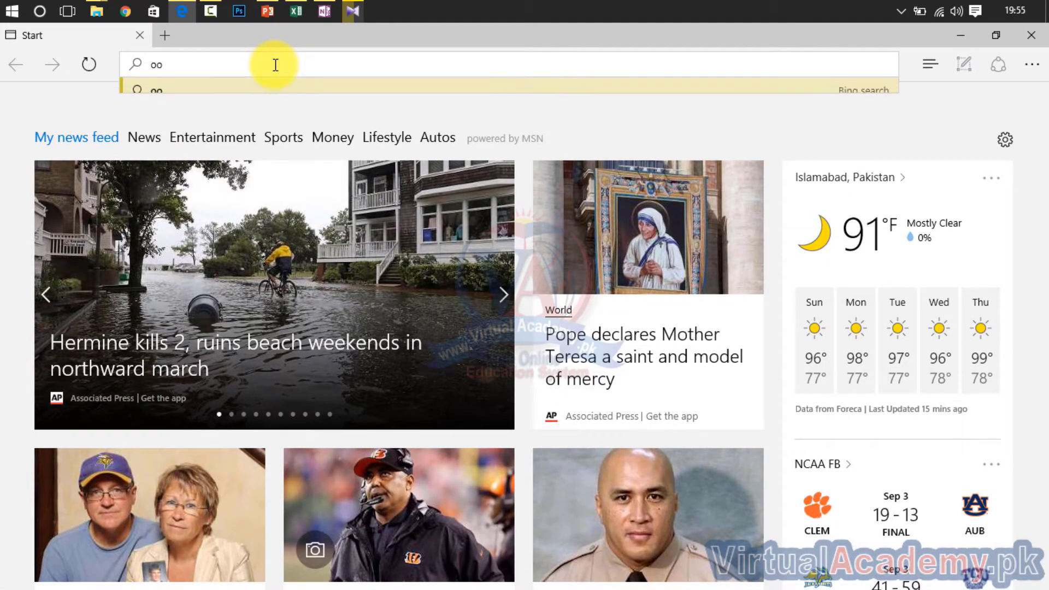
pyautogui.press('Escape')
pyautogui.write('000webhost.com/')
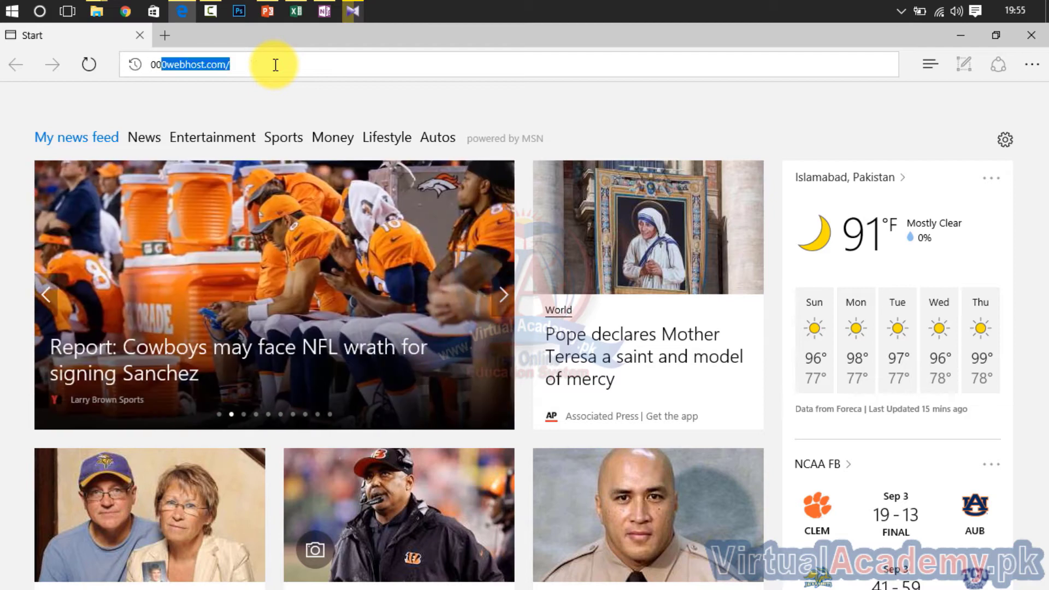
pyautogui.press('Return')
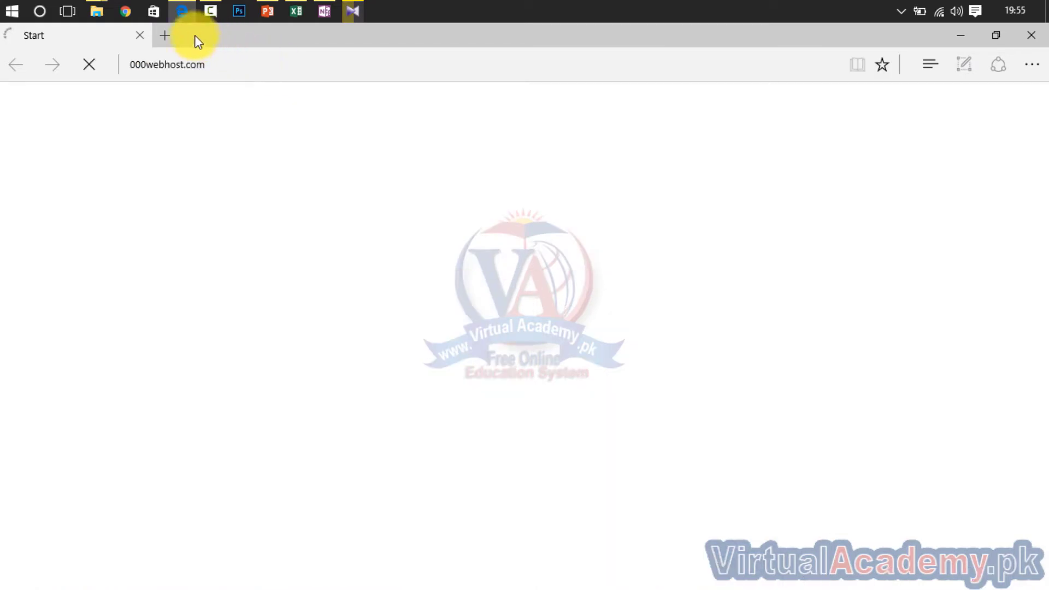
# Open freenom.com in a new browser tab.
pyautogui.click(166, 35)
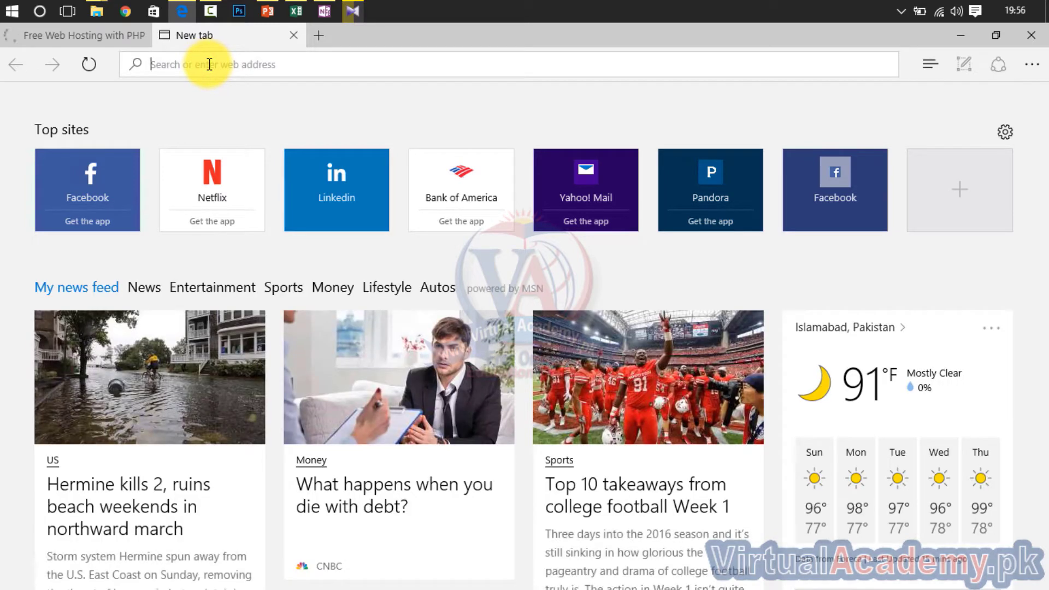
pyautogui.write('freenom.com')
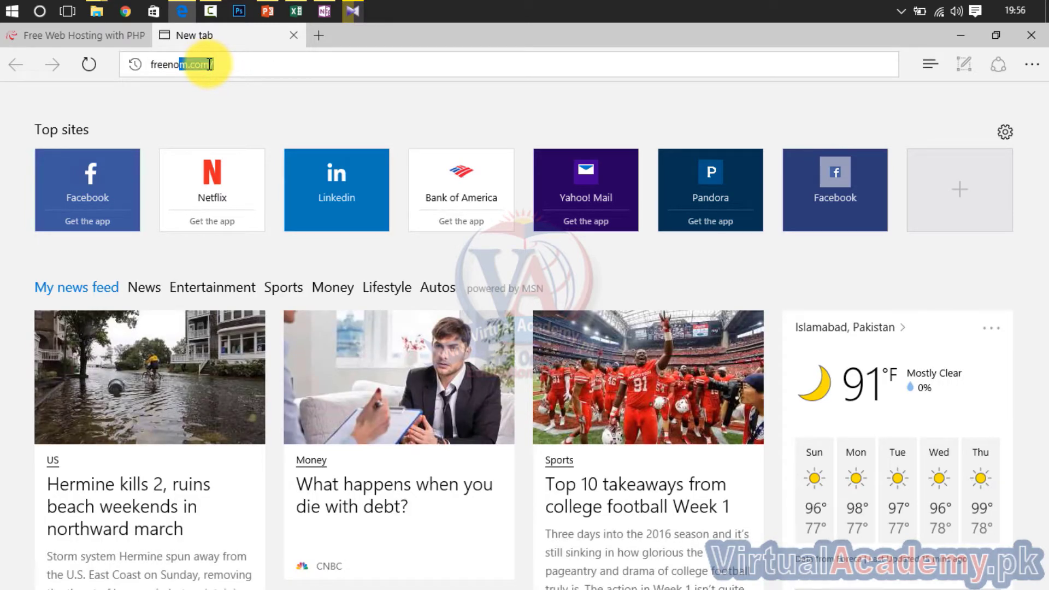
pyautogui.press('Return')
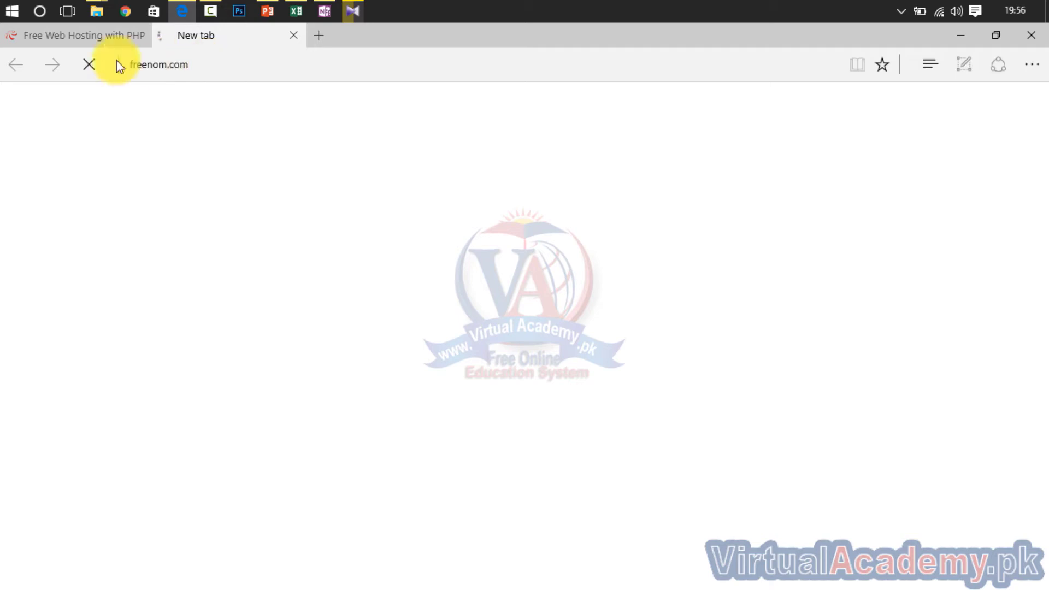
# Log in to the 000webhost account with the saved account e-mail and password.
pyautogui.click(78, 40)
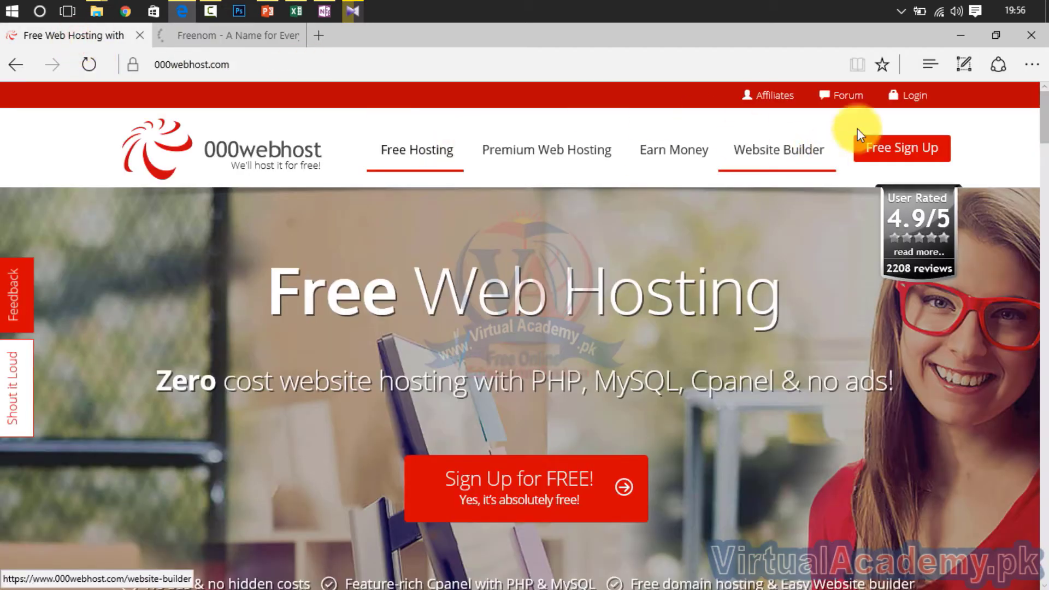
pyautogui.click(914, 104)
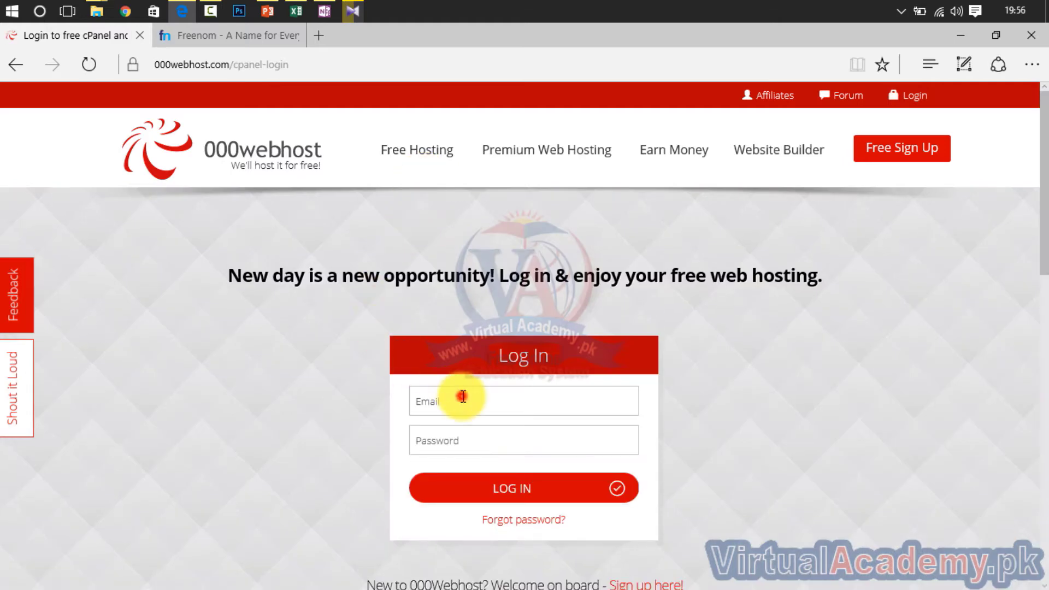
pyautogui.click(461, 398)
pyautogui.click(462, 473)
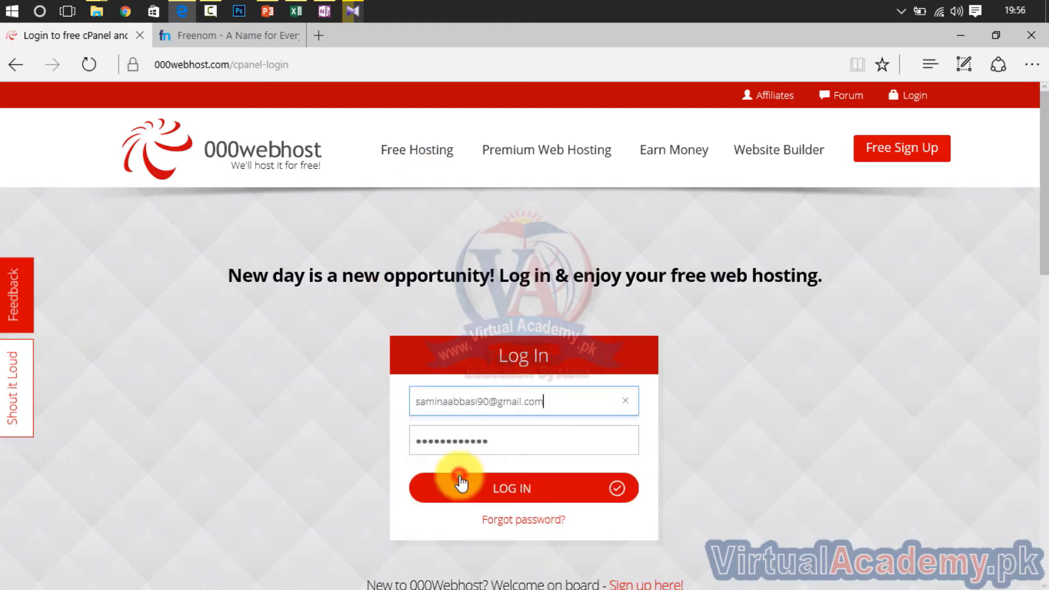
pyautogui.click(518, 495)
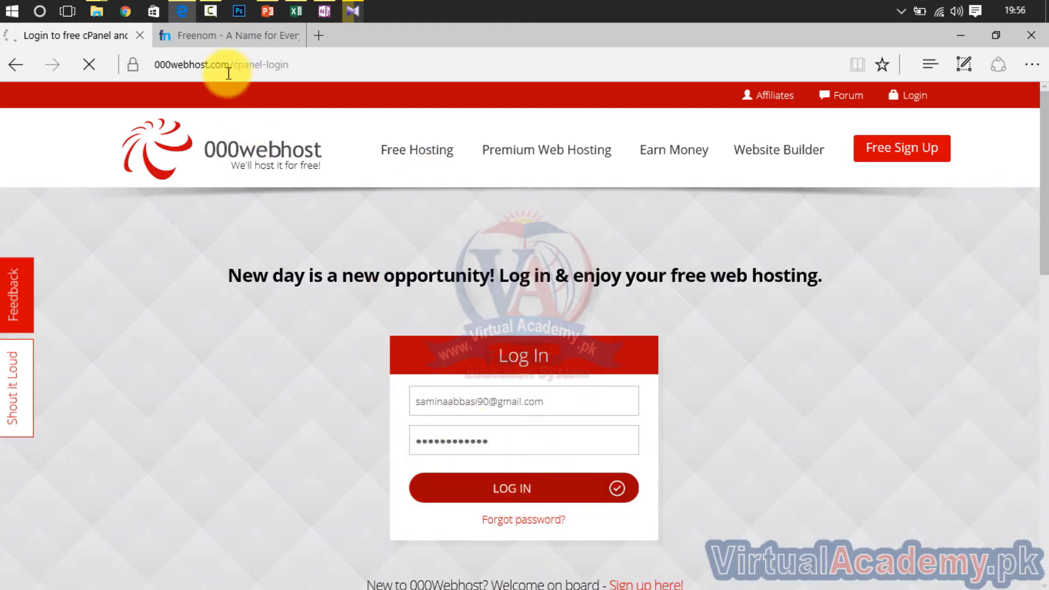
# Switch to the Freenom site and sign in to its client area.
pyautogui.click(199, 34)
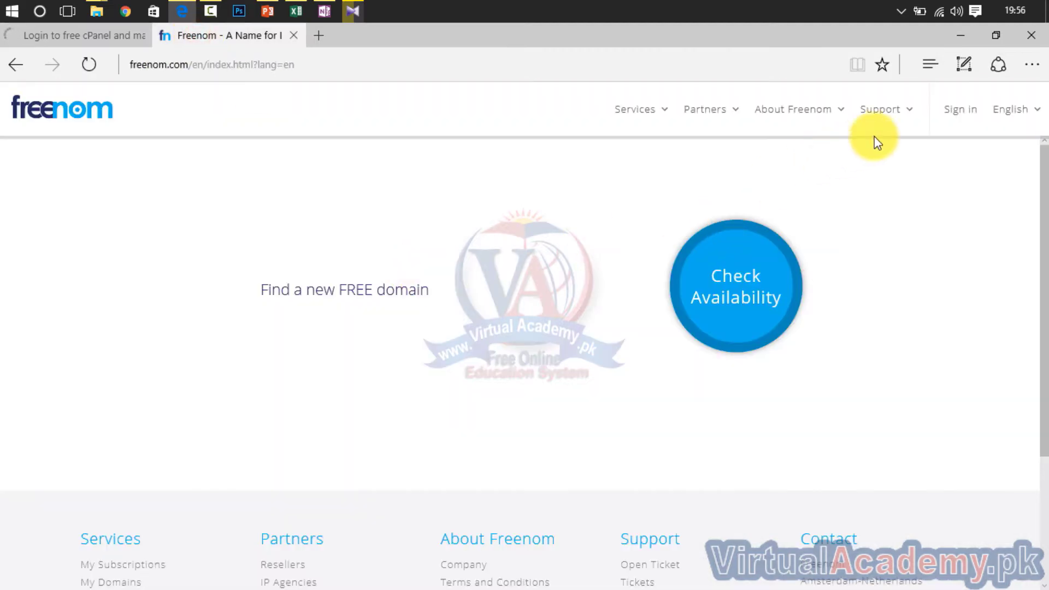
pyautogui.click(954, 110)
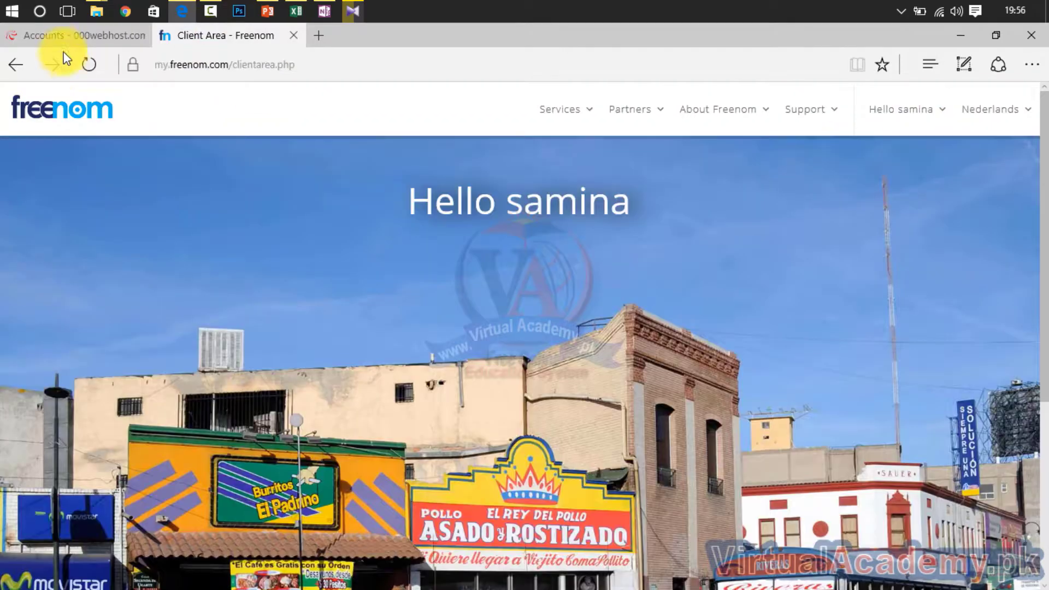
# Open the account details of wordpress60days.tk from its 000webhost control panel.
pyautogui.click(54, 33)
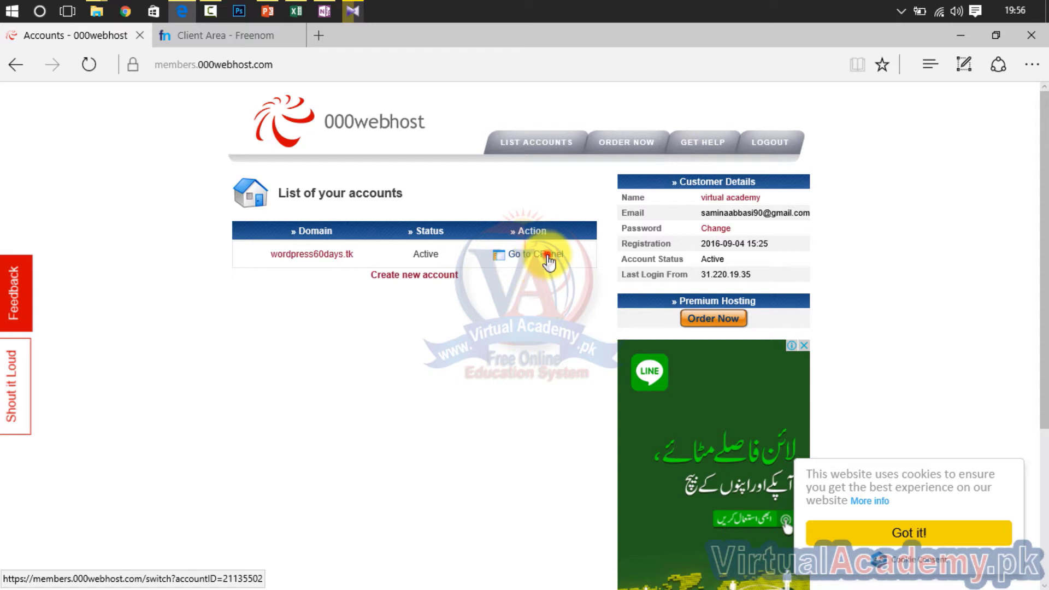
pyautogui.click(541, 258)
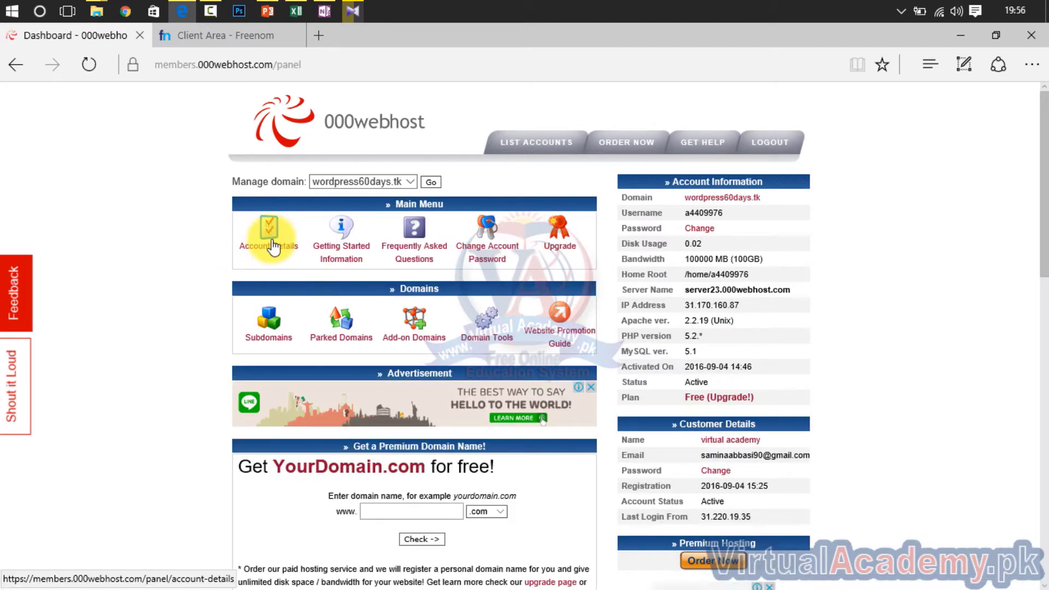
pyautogui.click(273, 247)
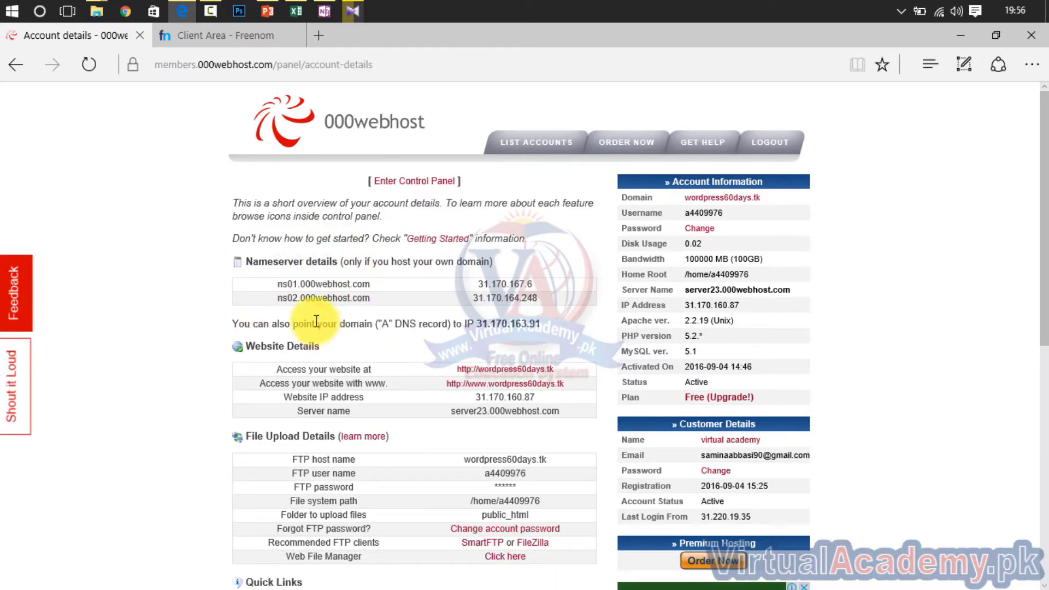
# Open the nameserver settings of the domain wordpress60days.tk in the Freenom client area.
pyautogui.click(245, 36)
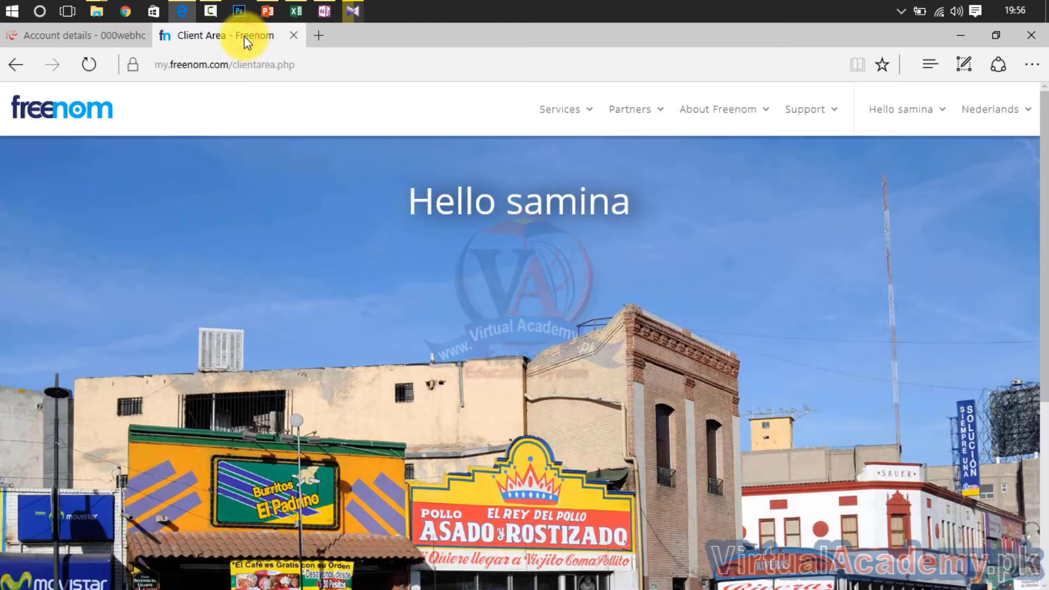
pyautogui.click(575, 111)
pyautogui.click(560, 192)
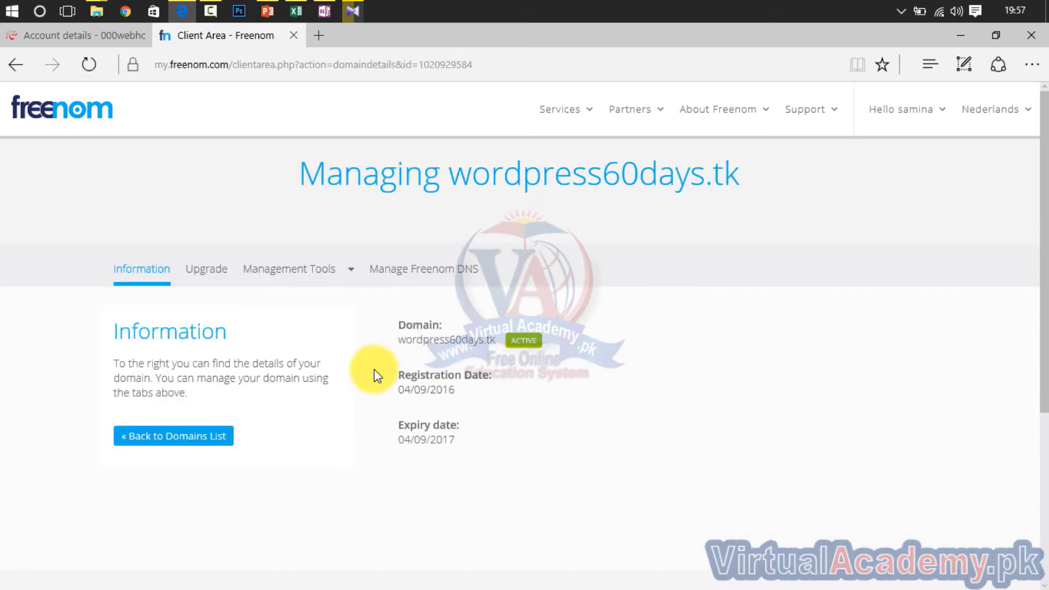
pyautogui.click(320, 277)
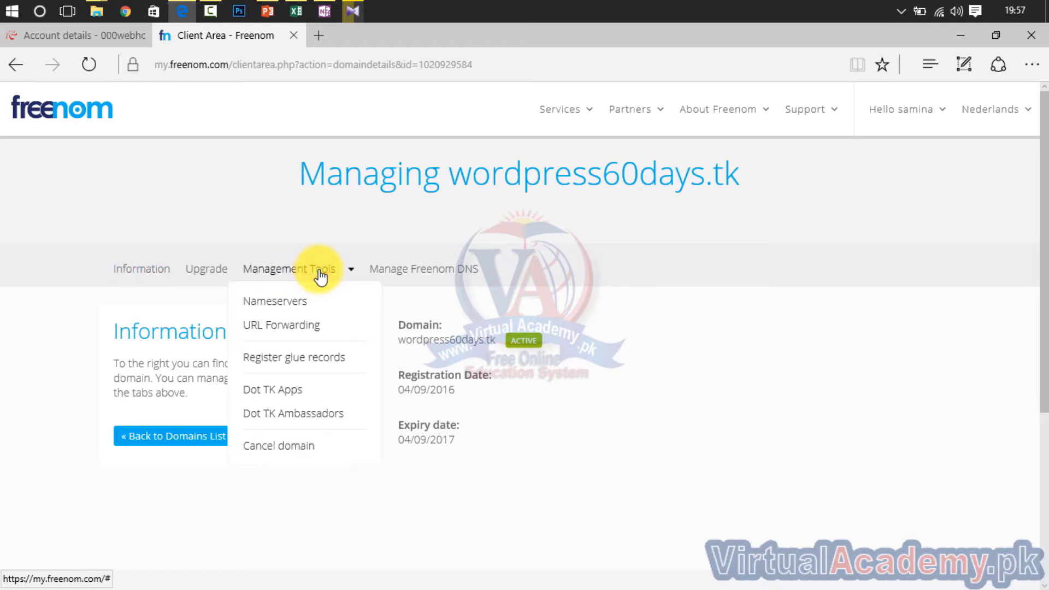
pyautogui.click(287, 302)
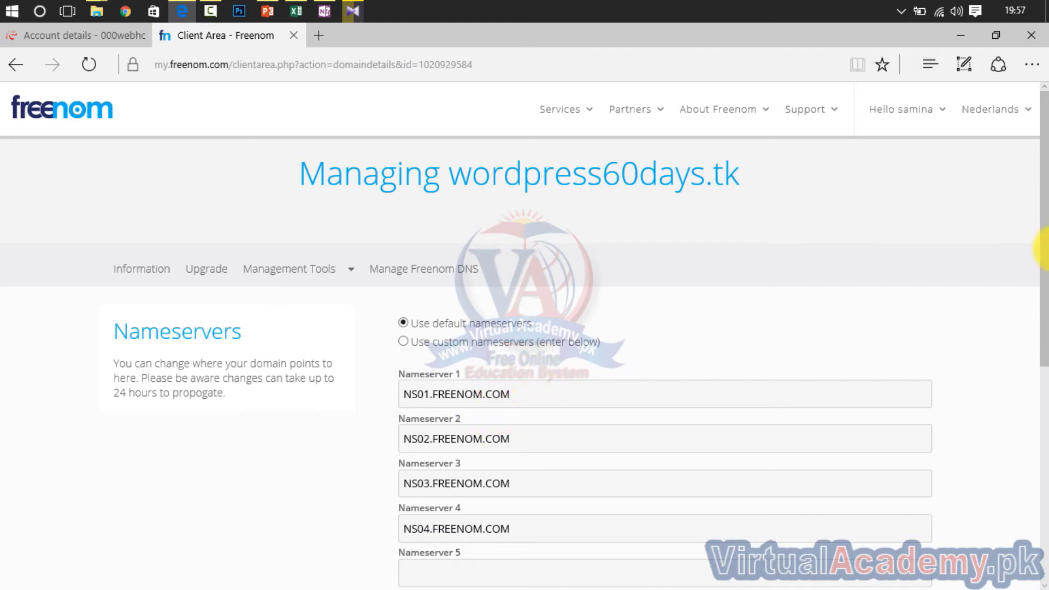
# Switch the domain from default to custom nameservers.
pyautogui.moveTo(1044, 249); pyautogui.dragTo(1038, 306)
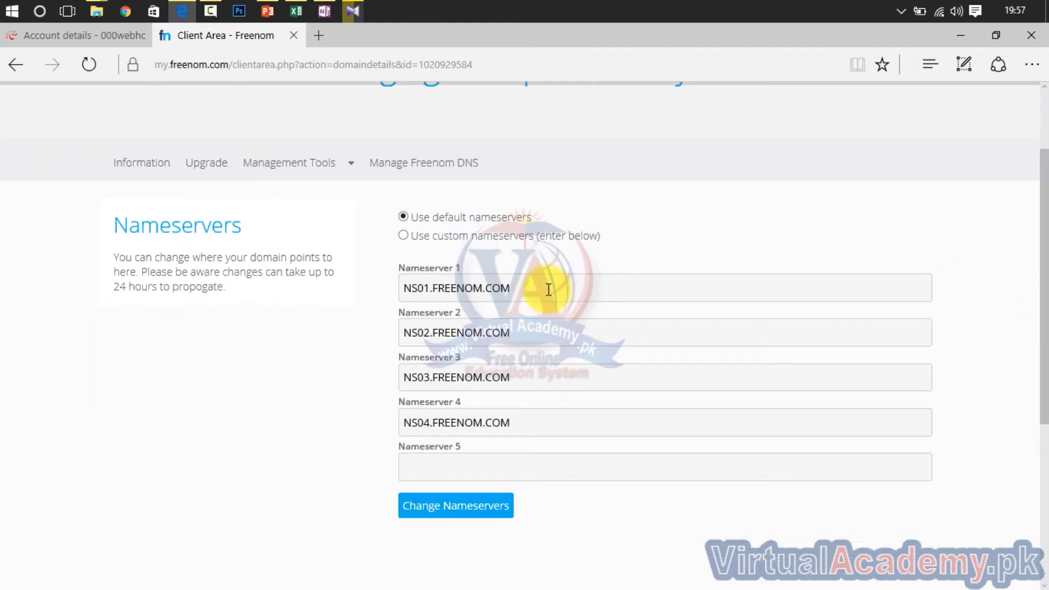
pyautogui.moveTo(546, 289); pyautogui.dragTo(435, 314)
pyautogui.click(517, 290)
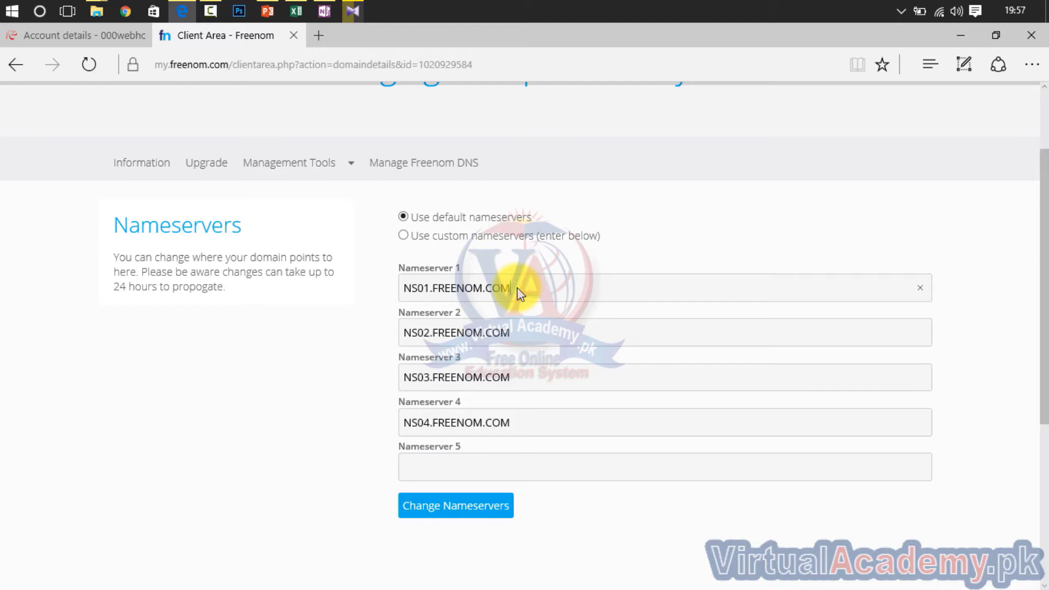
pyautogui.click(434, 236)
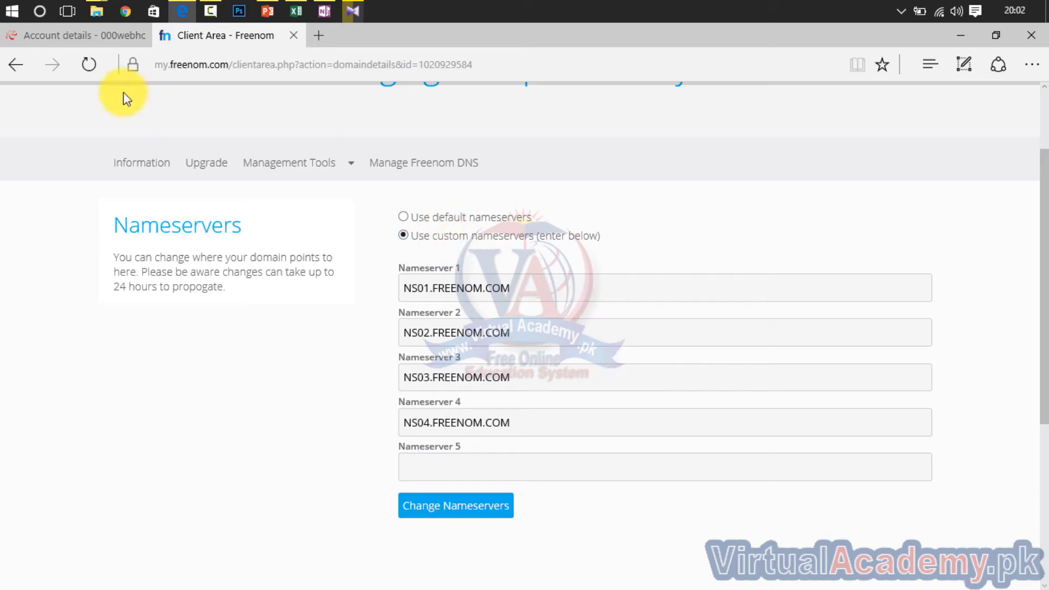
# Copy the first nameserver from the 000webhost account details and set Nameserver 1 in Freenom to ns01.000webhost.com.
pyautogui.click(71, 38)
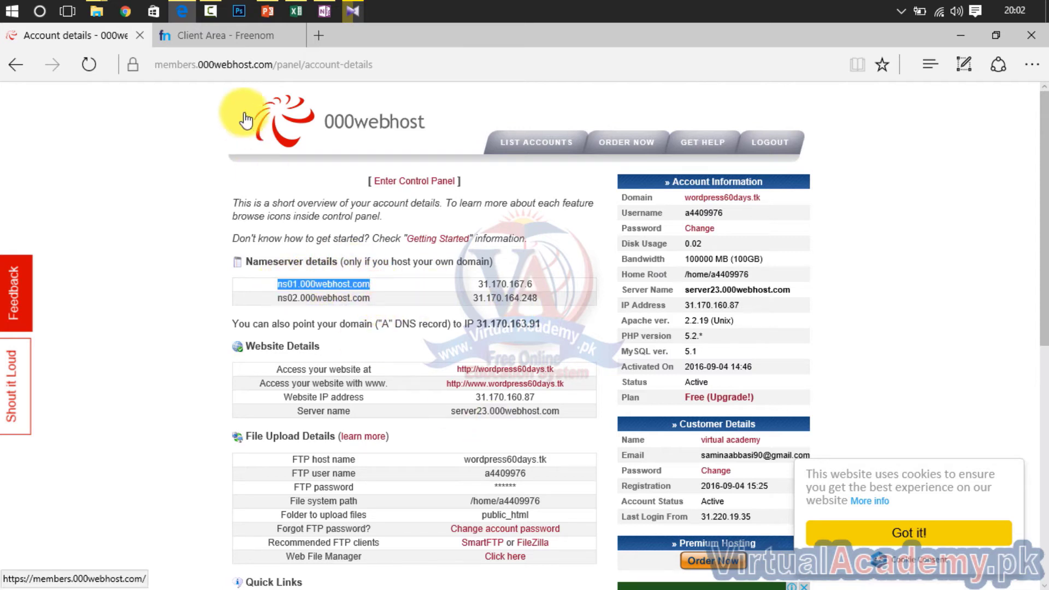
pyautogui.click(228, 35)
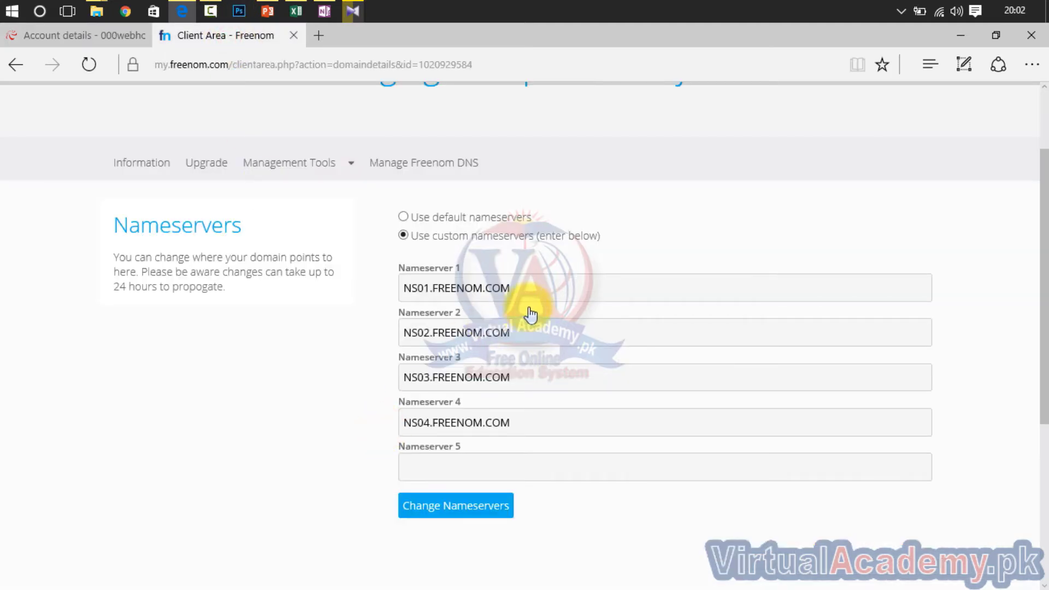
pyautogui.moveTo(522, 292); pyautogui.dragTo(367, 300)
pyautogui.write('ns01.000webhost.com')
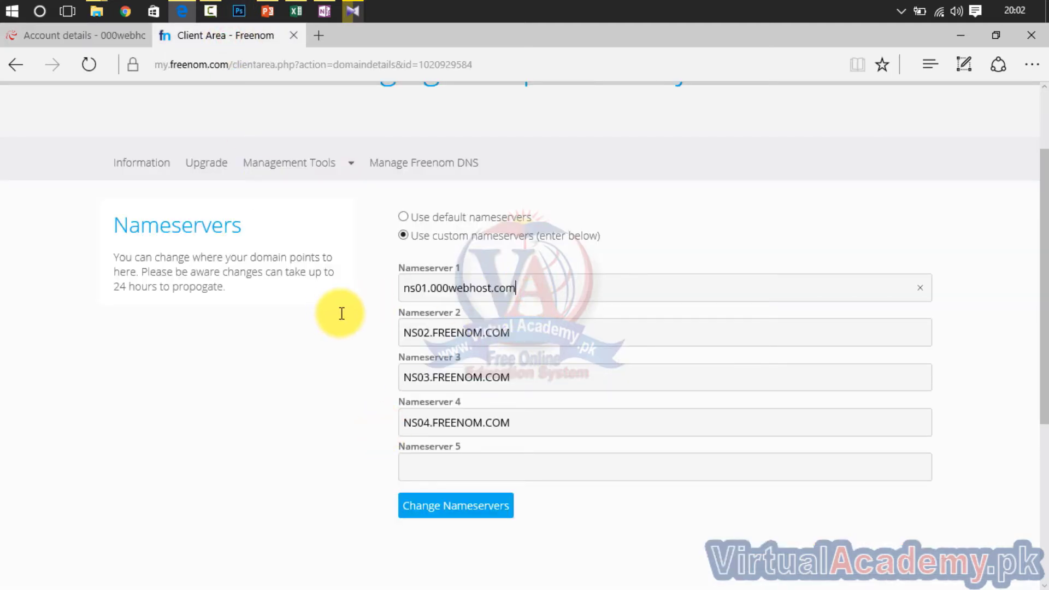
# Copy the second nameserver from the 000webhost account details and set Nameserver 2 in Freenom to ns02.000webhost.com.
pyautogui.moveTo(521, 333); pyautogui.dragTo(382, 349)
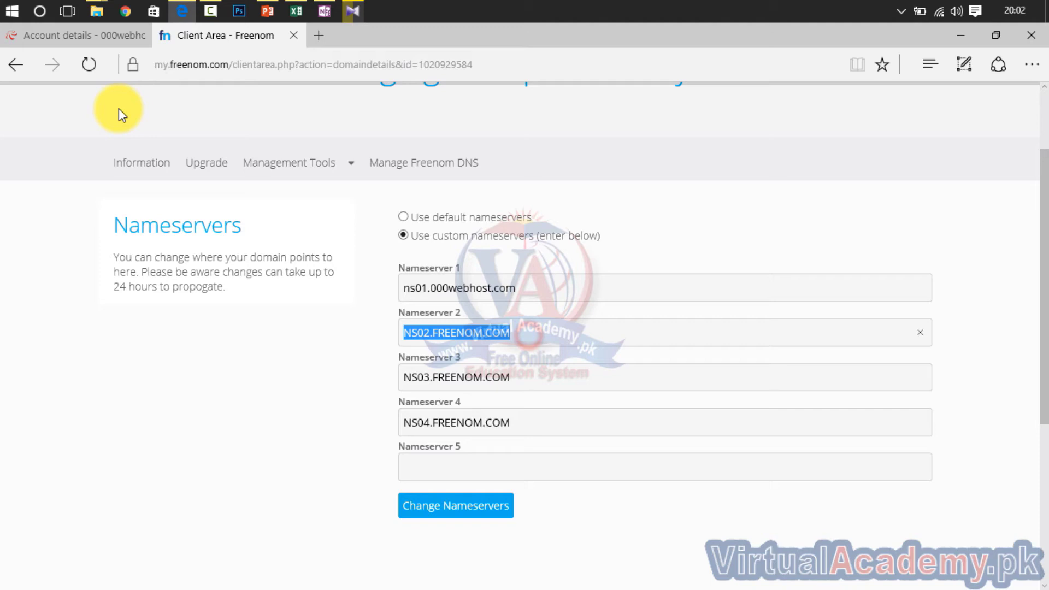
pyautogui.click(83, 35)
pyautogui.moveTo(382, 300); pyautogui.dragTo(281, 304)
pyautogui.hotkey('ctrl', 'c')
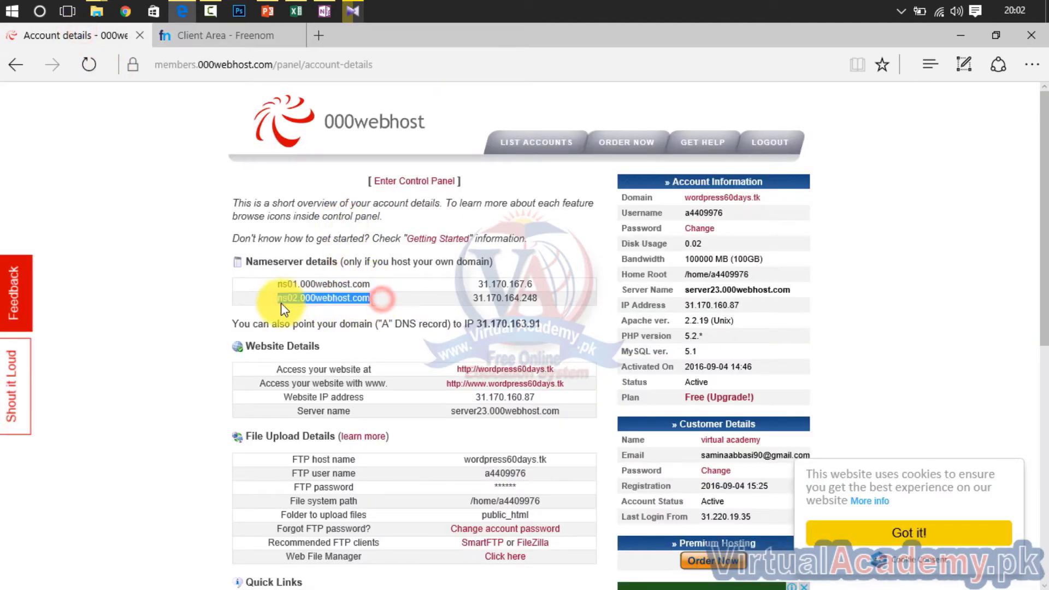
pyautogui.click(249, 36)
pyautogui.hotkey('ctrl', 'v')
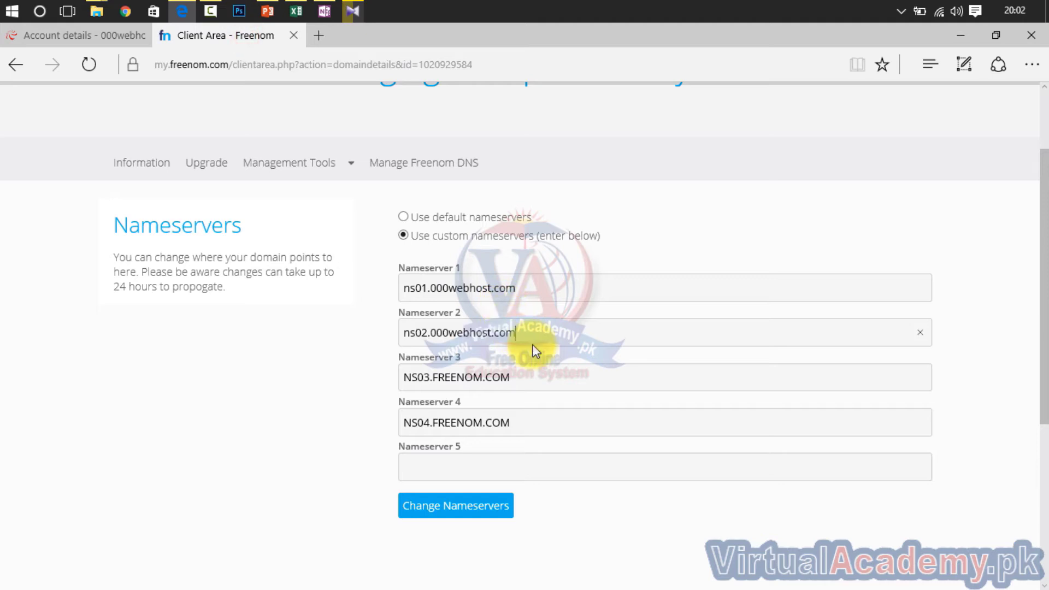
# Clear the Nameserver 3 and Nameserver 4 entries and save the nameserver changes.
pyautogui.moveTo(530, 376); pyautogui.dragTo(356, 383)
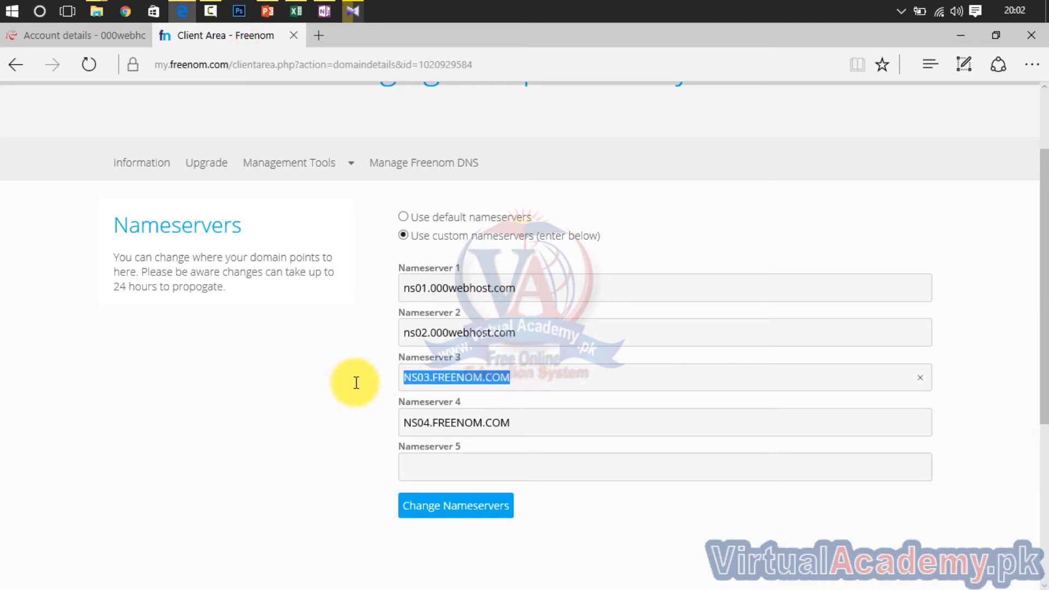
pyautogui.press('BackSpace')
pyautogui.moveTo(552, 420); pyautogui.dragTo(309, 459)
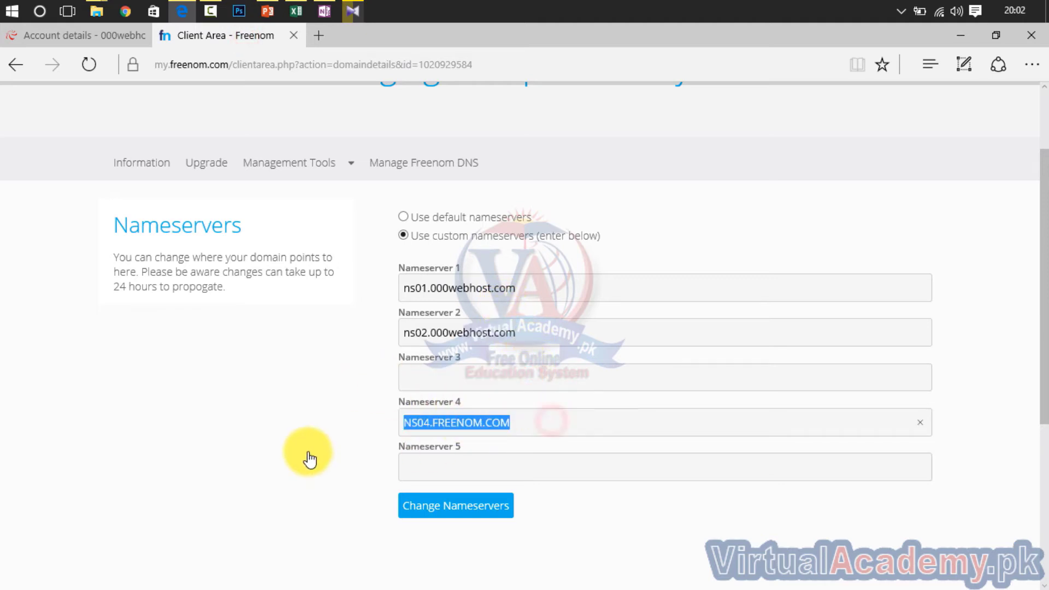
pyautogui.press('BackSpace')
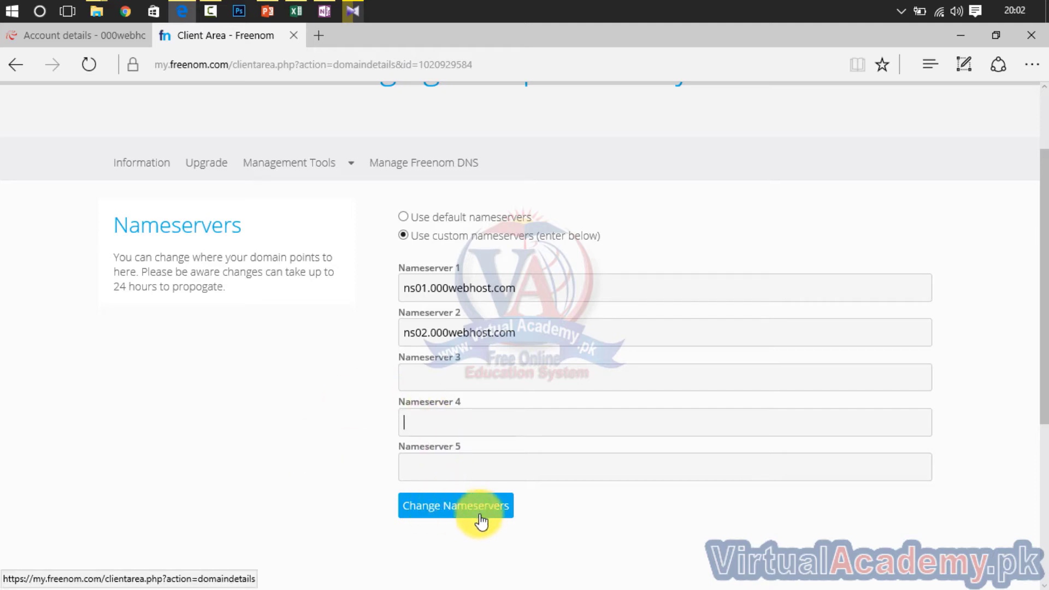
pyautogui.click(441, 514)
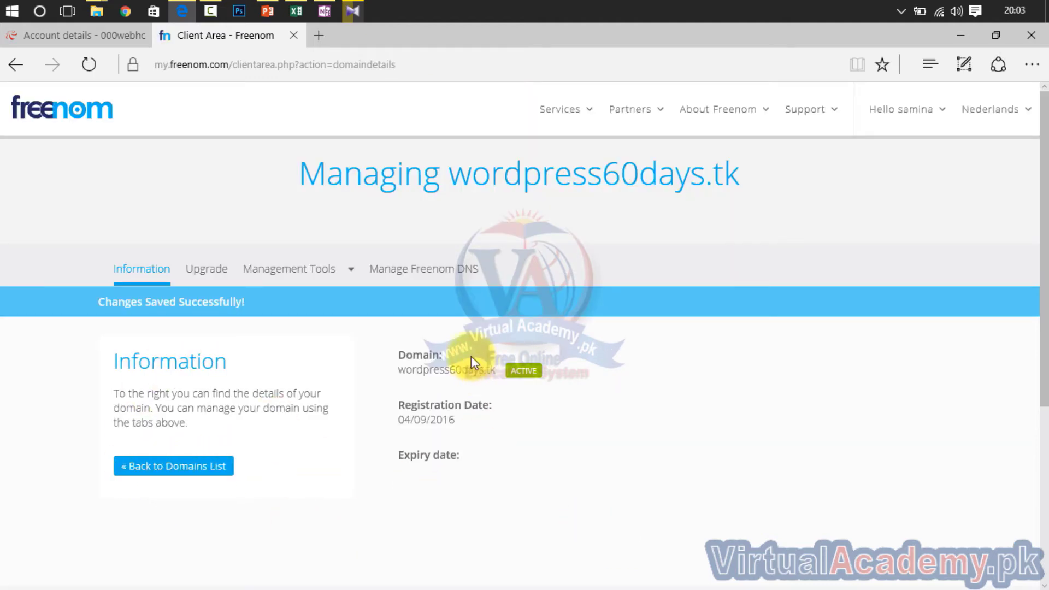
# Open glue record registration for wordpress60days.tk and enter the 000webhost server name server23.000webhost.com as the nameserver to register.
pyautogui.click(330, 276)
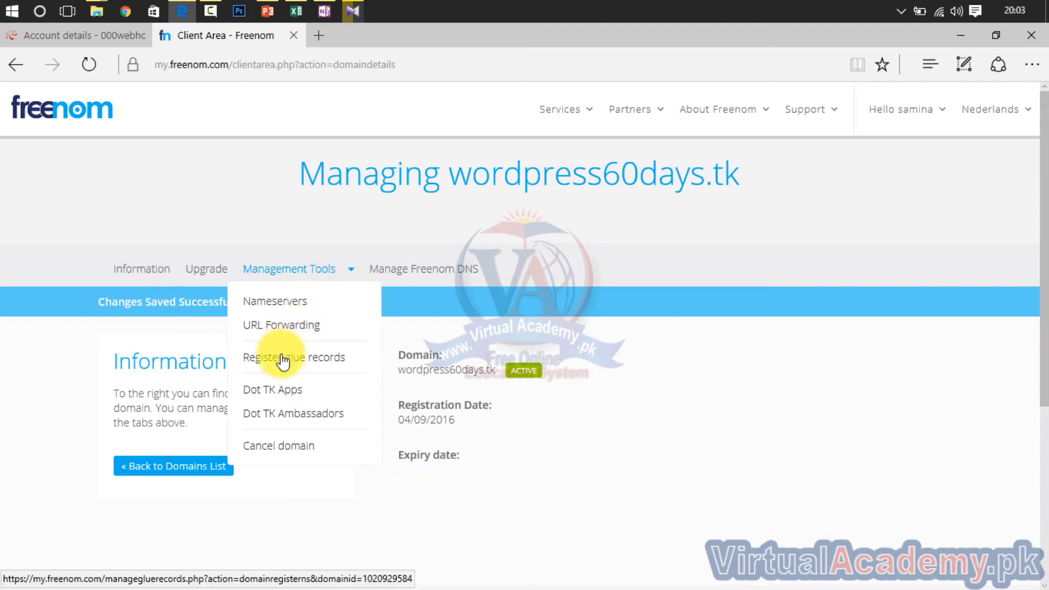
pyautogui.click(321, 357)
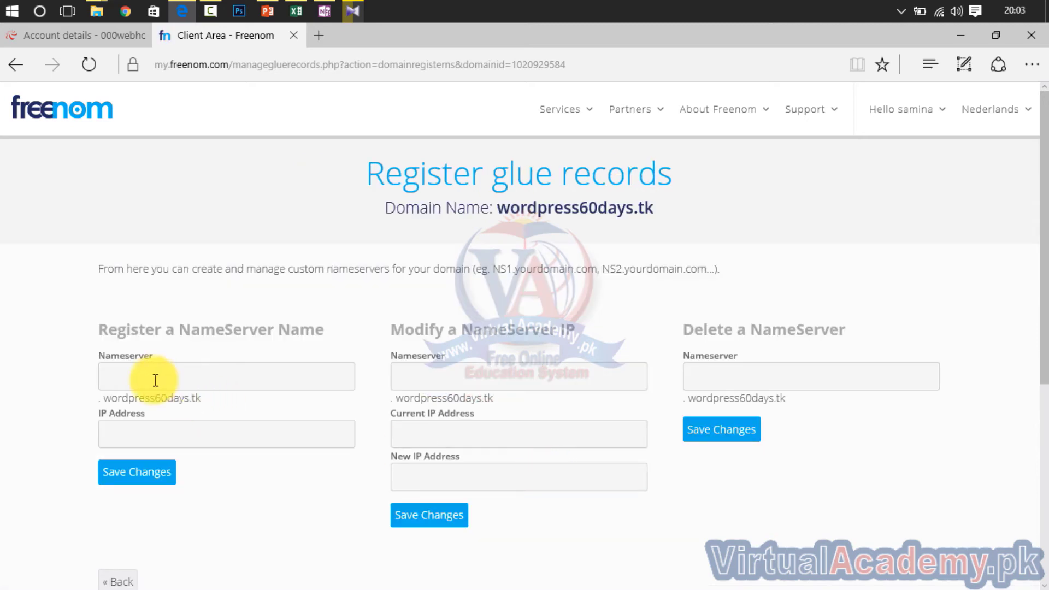
pyautogui.click(94, 37)
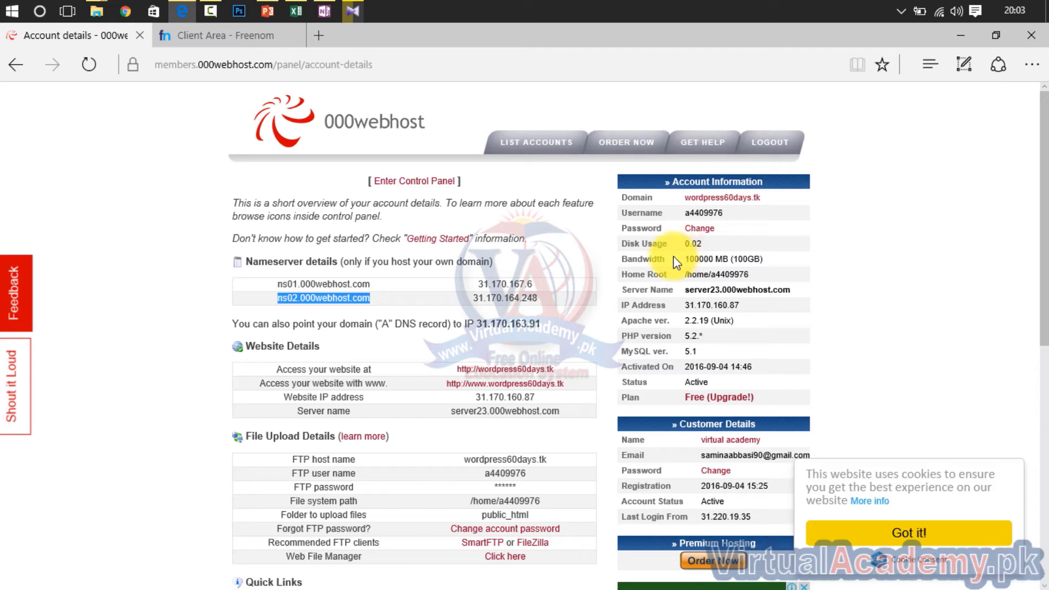
pyautogui.moveTo(811, 293); pyautogui.dragTo(707, 287)
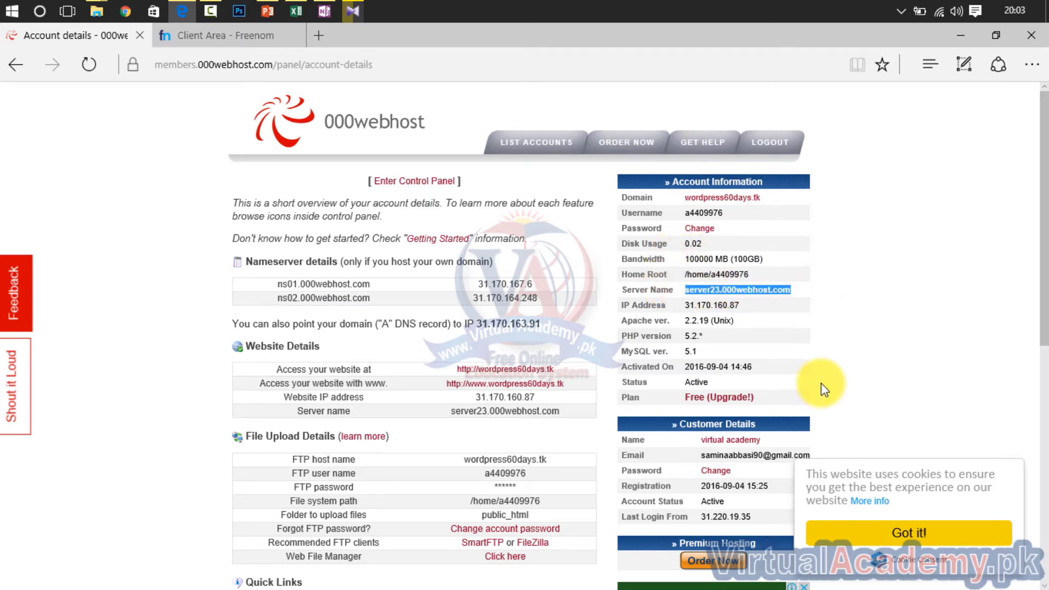
pyautogui.click(198, 36)
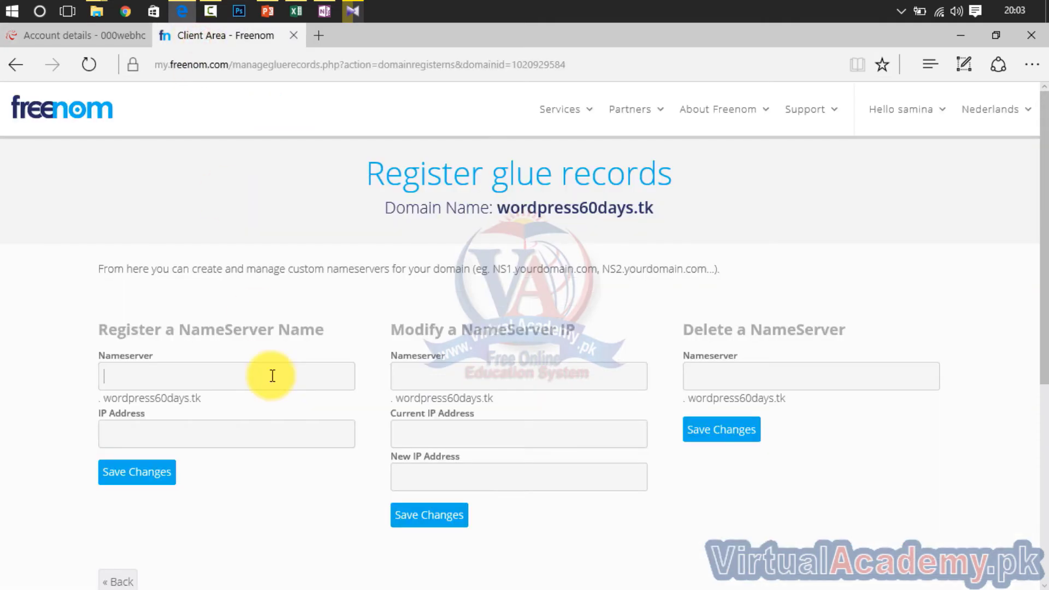
pyautogui.write('server23.000webhost.com')
# Try to register the nameserver with the IP address 31.170.160.87 copied from the 000webhost account information.
pyautogui.click(227, 435)
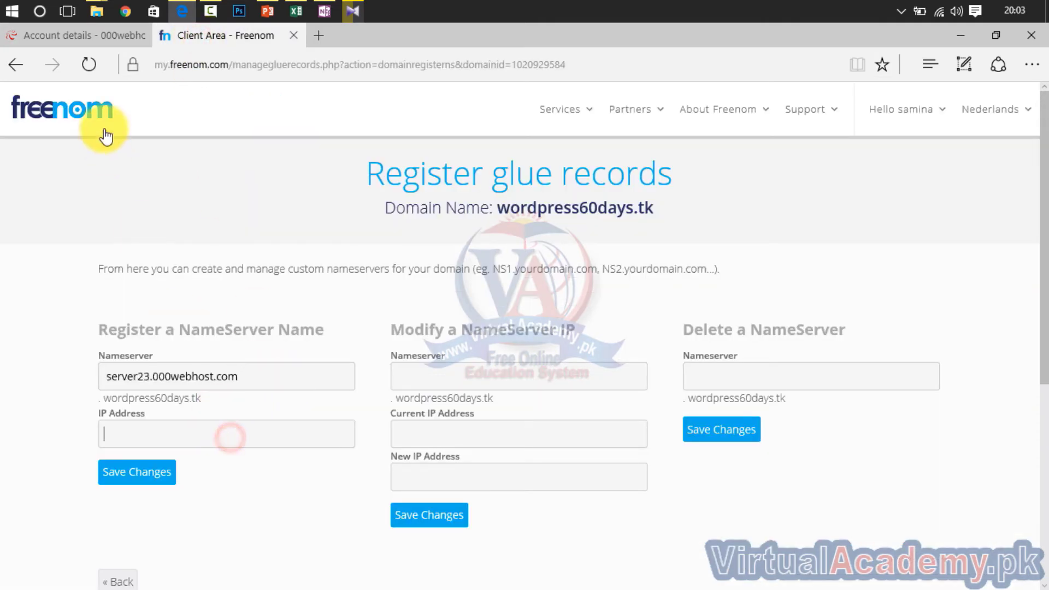
pyautogui.click(94, 35)
pyautogui.moveTo(747, 305); pyautogui.dragTo(697, 304)
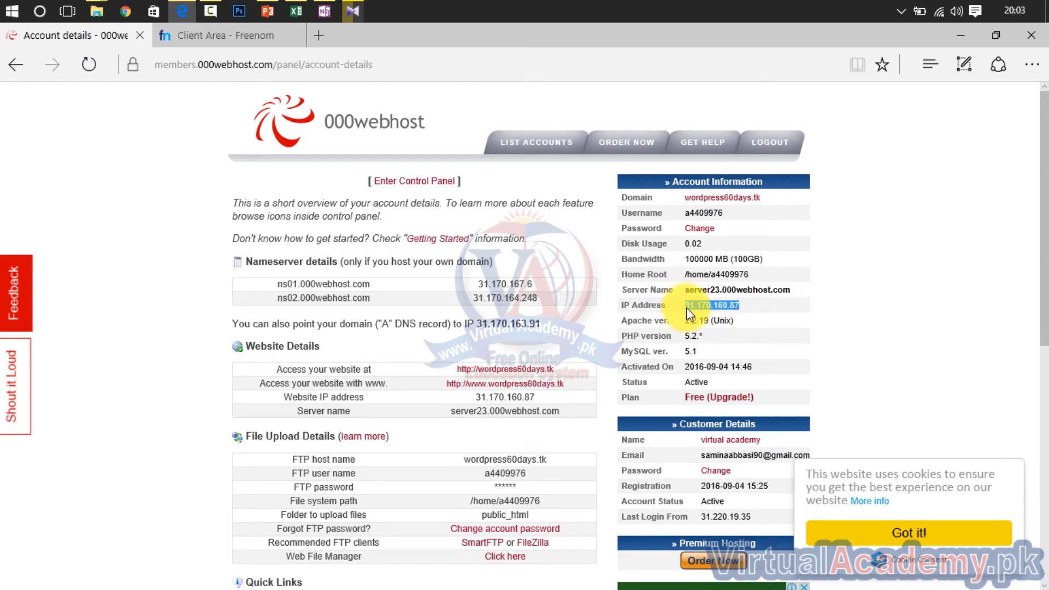
pyautogui.click(245, 34)
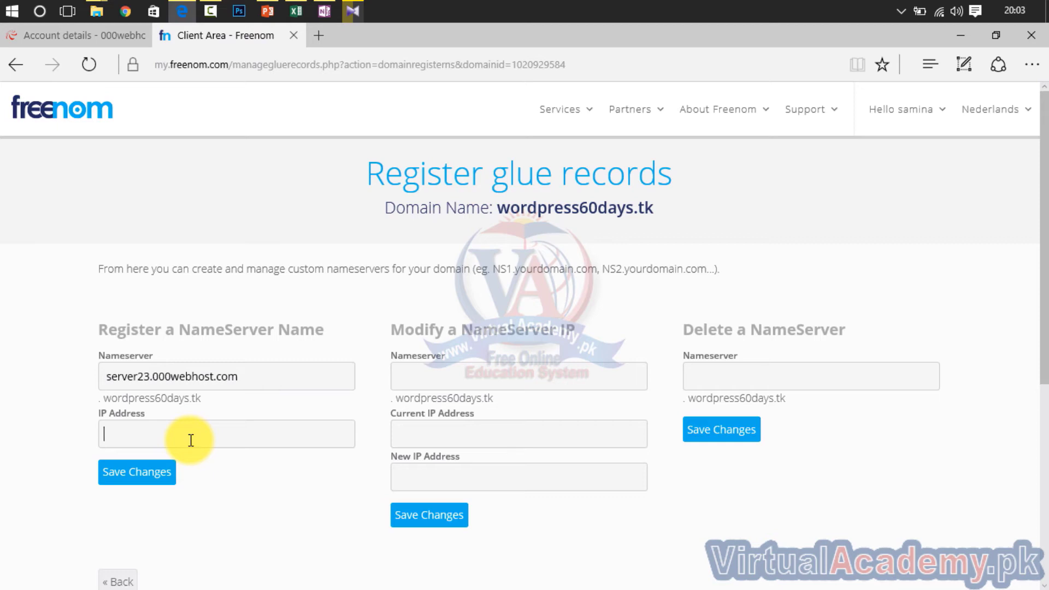
pyautogui.click(149, 481)
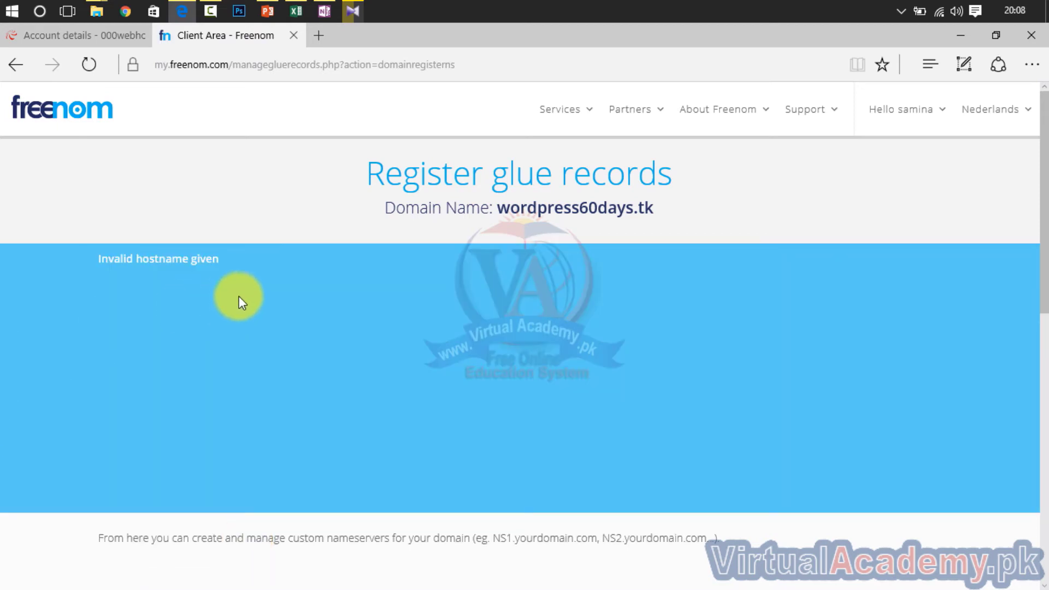
pyautogui.moveTo(219, 260); pyautogui.dragTo(103, 269)
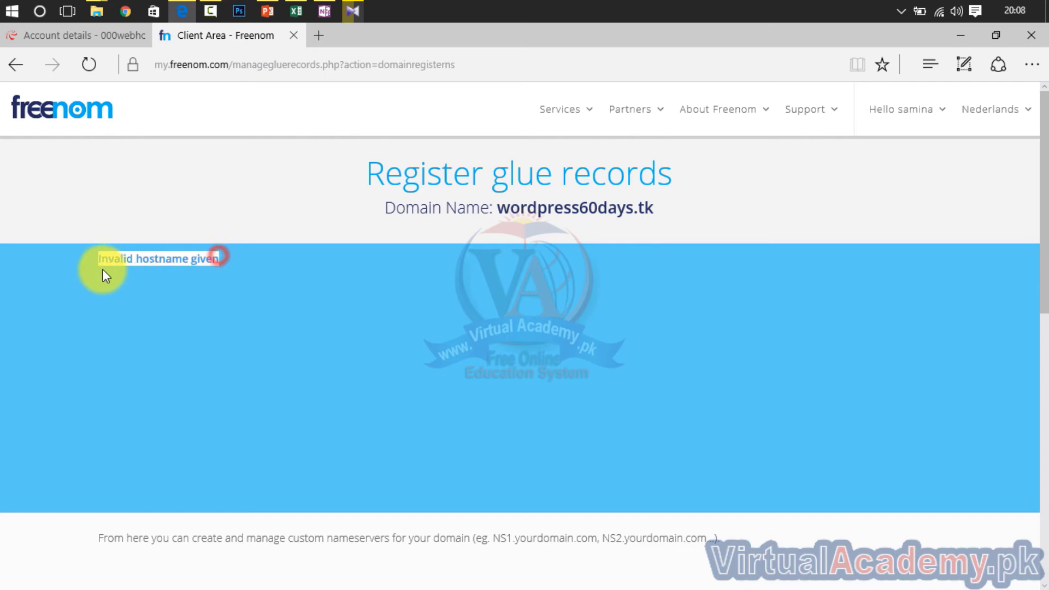
pyautogui.click(183, 198)
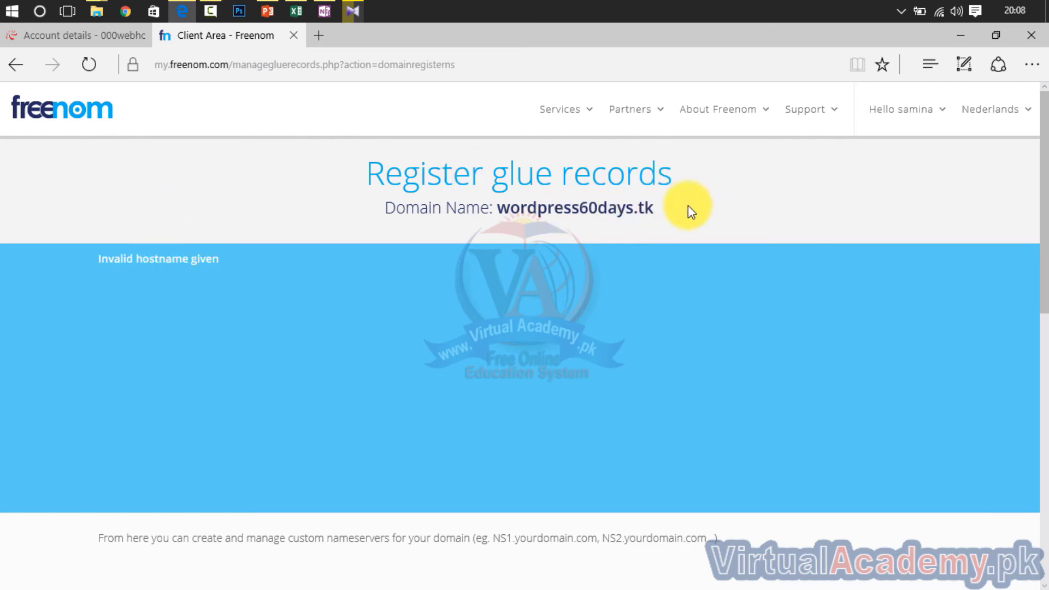
# Copy the domain name from the glue records page and open wordpress60days.tk in a new browser tab.
pyautogui.moveTo(684, 206); pyautogui.dragTo(523, 213)
pyautogui.hotkey('ctrl', 'c')
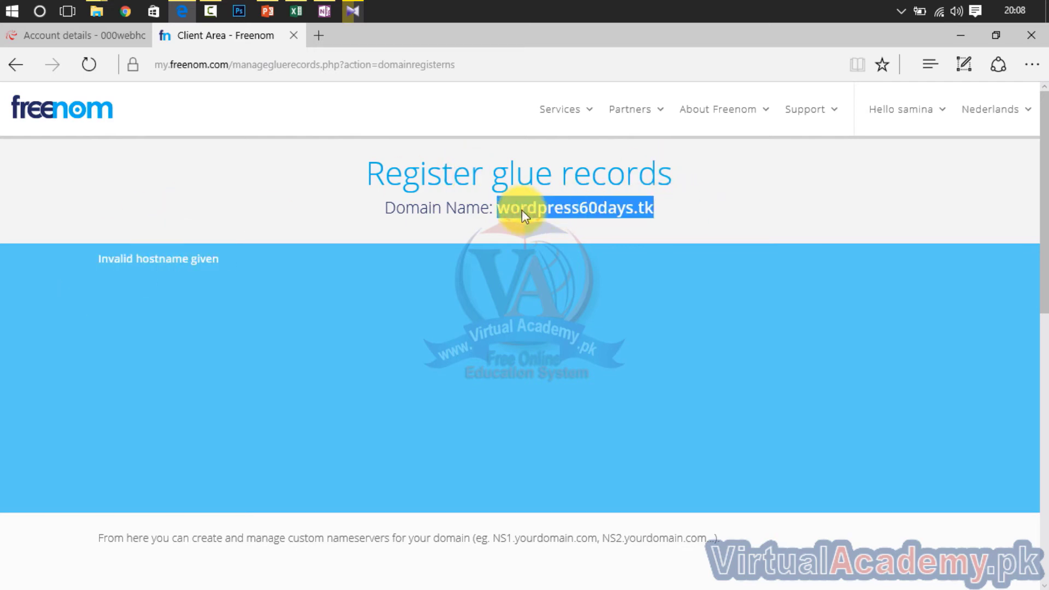
pyautogui.click(320, 36)
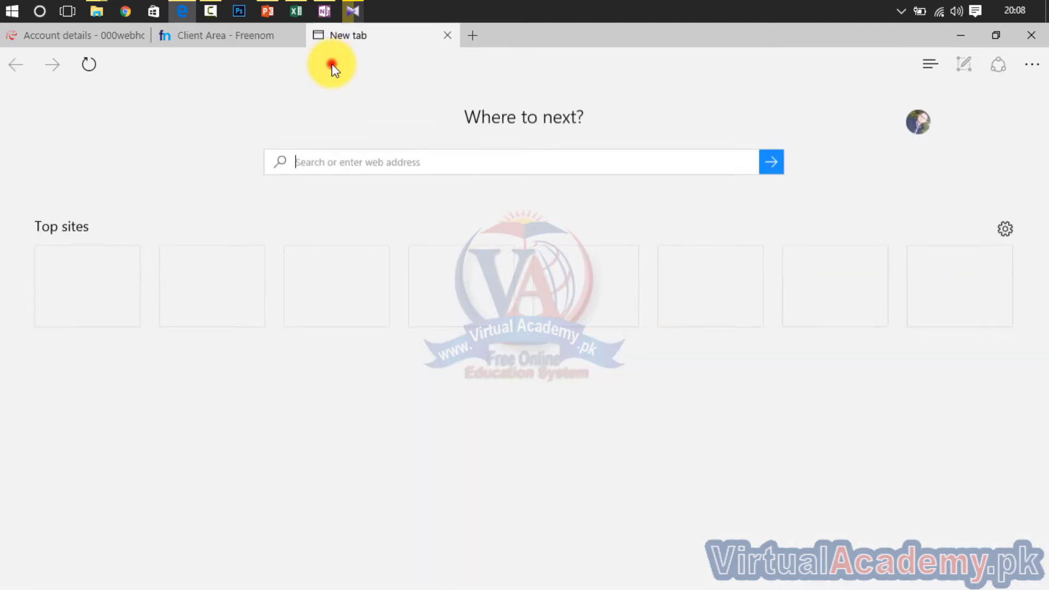
pyautogui.click(332, 63)
pyautogui.hotkey('ctrl', 'v')
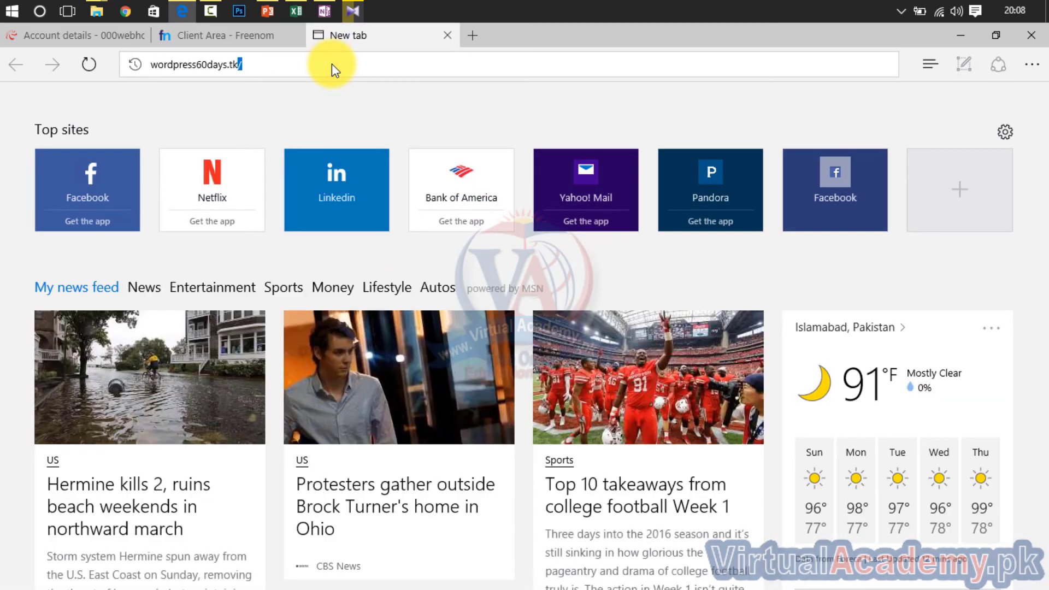
pyautogui.press('Return')
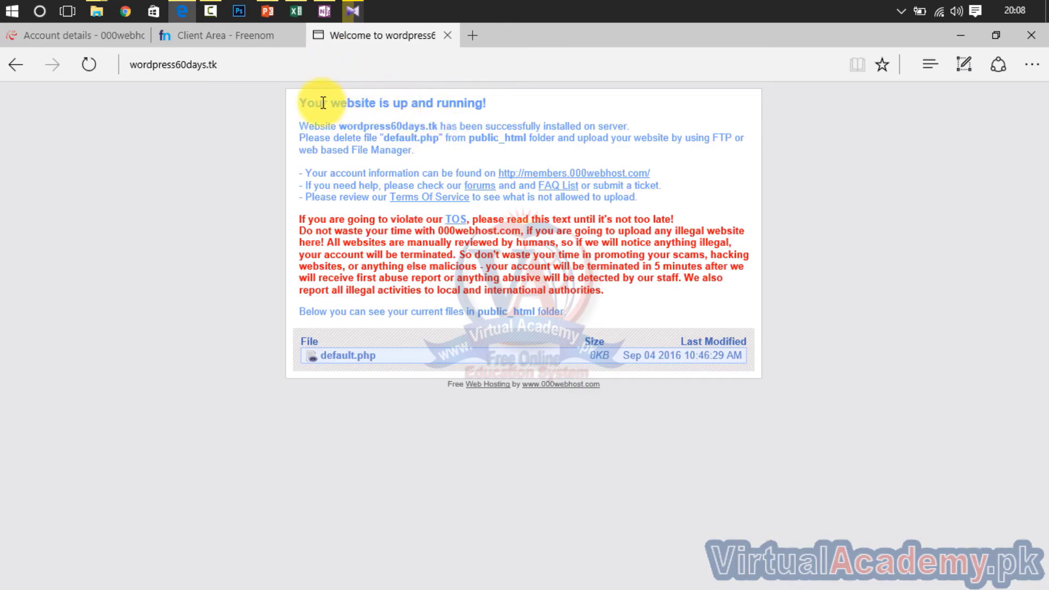
# Read the website status and hosting notes on the wordpress60days.tk page and return to the Freenom client area.
pyautogui.moveTo(300, 101); pyautogui.dragTo(474, 105)
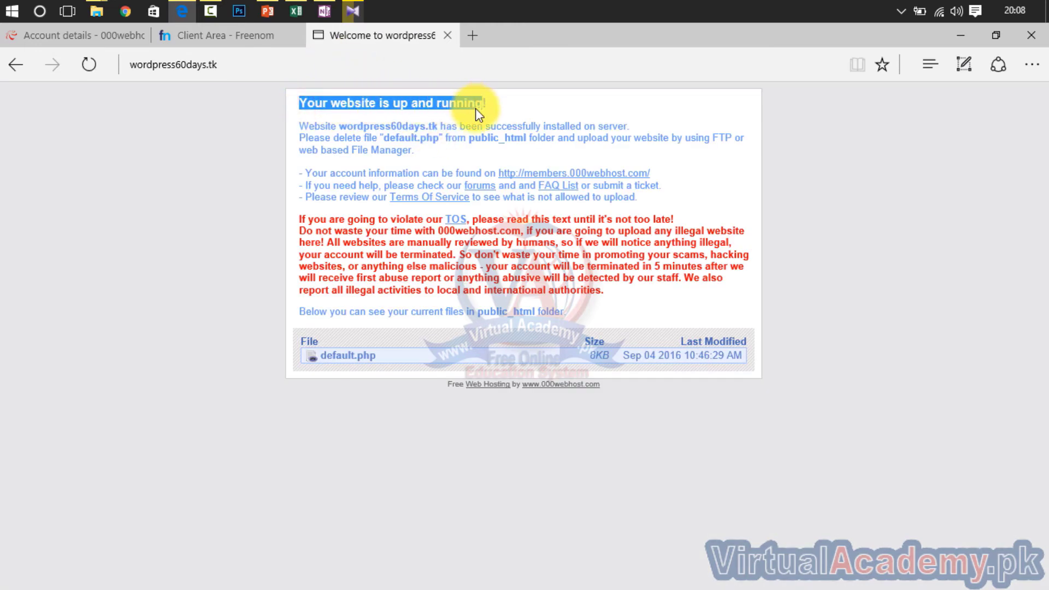
pyautogui.click(335, 125)
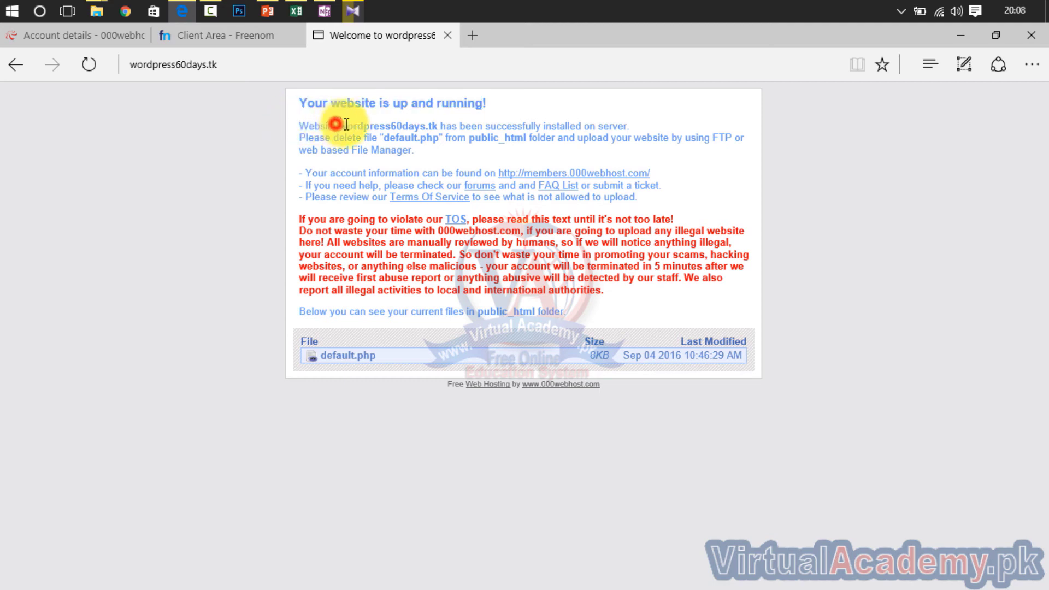
pyautogui.moveTo(346, 125); pyautogui.dragTo(716, 325)
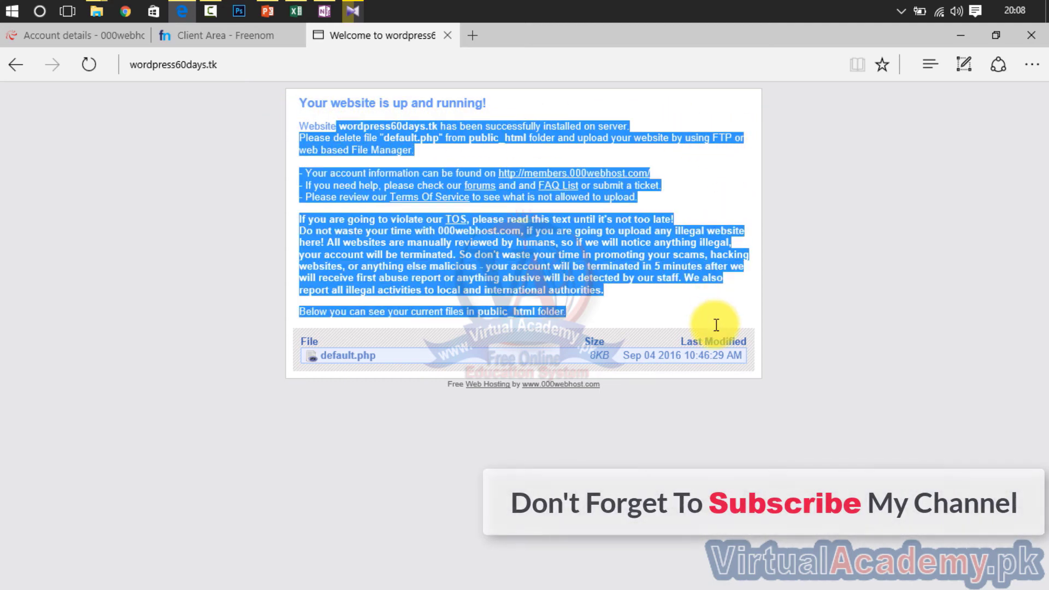
pyautogui.click(936, 237)
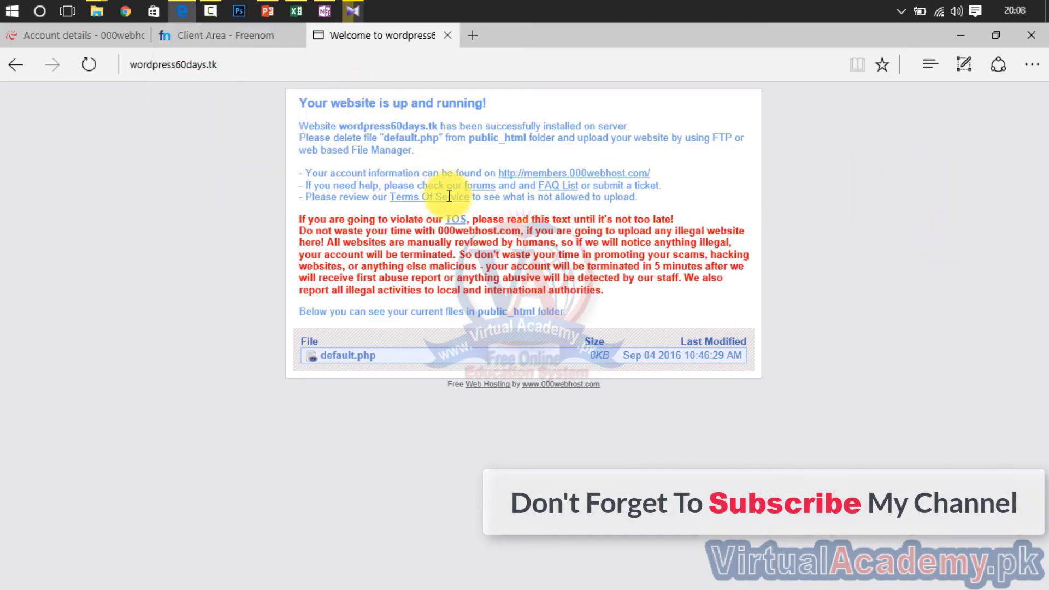
pyautogui.click(225, 36)
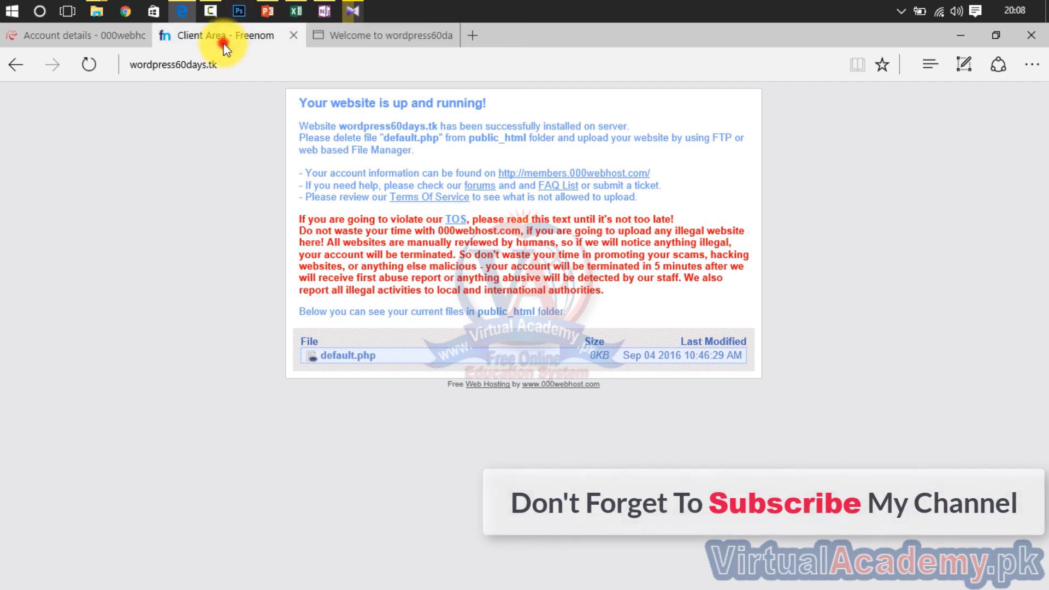